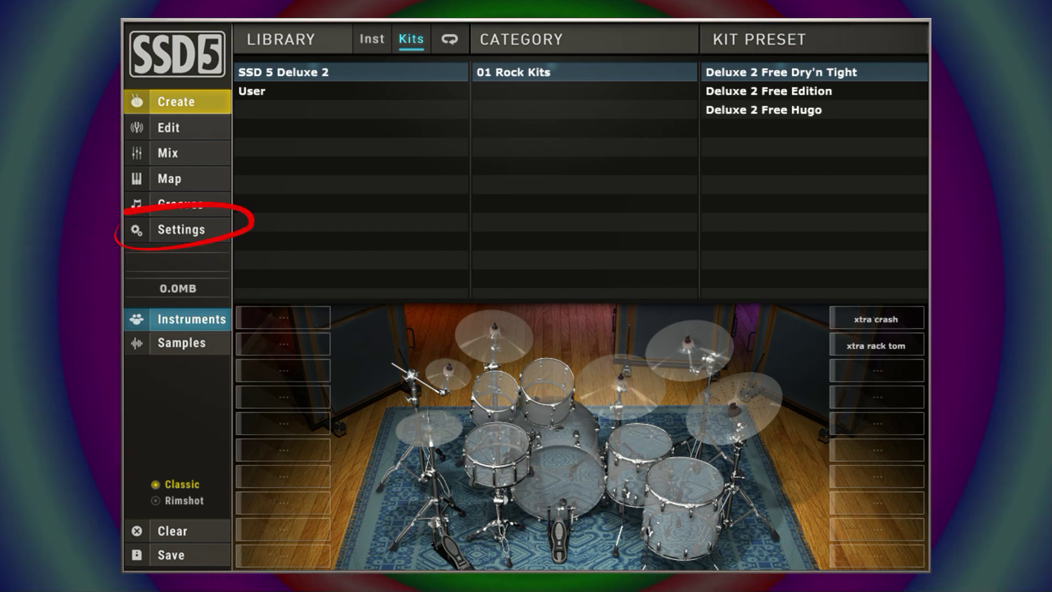
# Step: Open SSD5's Settings page to see the library path next to Select Base Dir
pyautogui.click(181, 229)
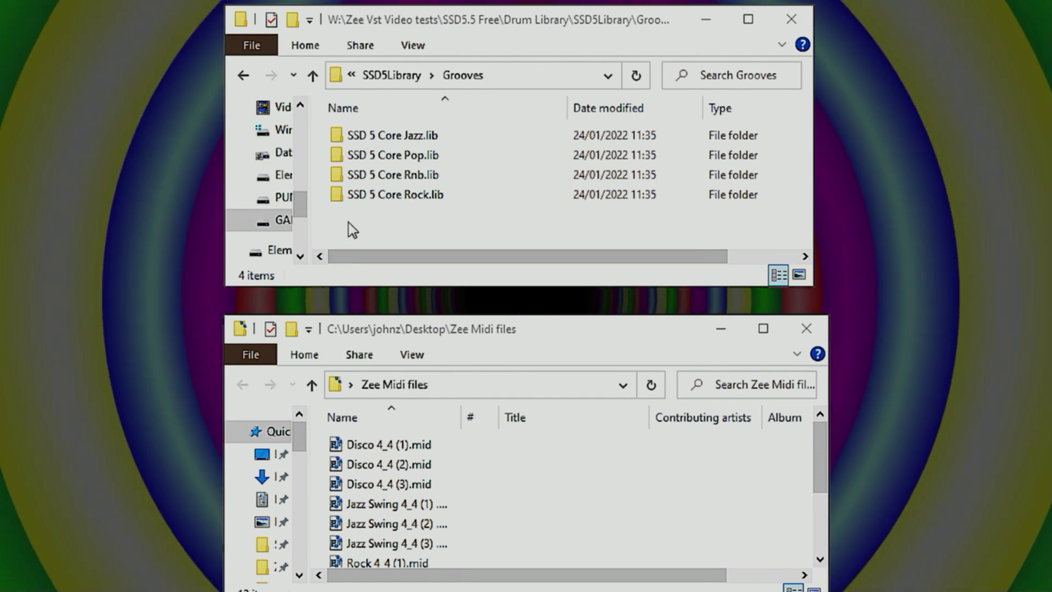
# Step: Create a new folder named Zealey Files in the Grooves folder
pyautogui.rightClick(346, 219)
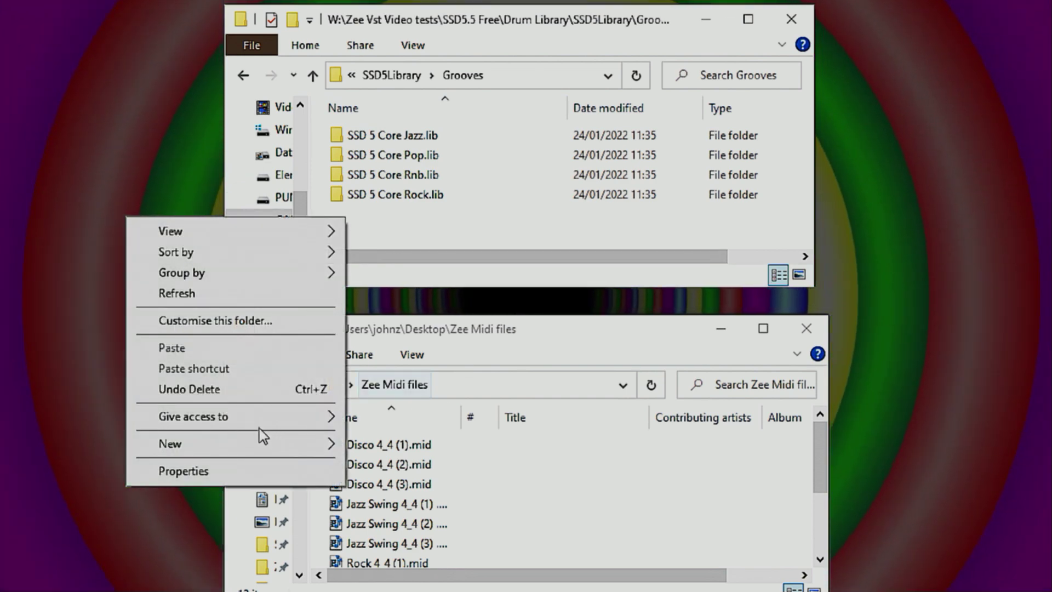
pyautogui.moveTo(274, 445)
pyautogui.click(386, 441)
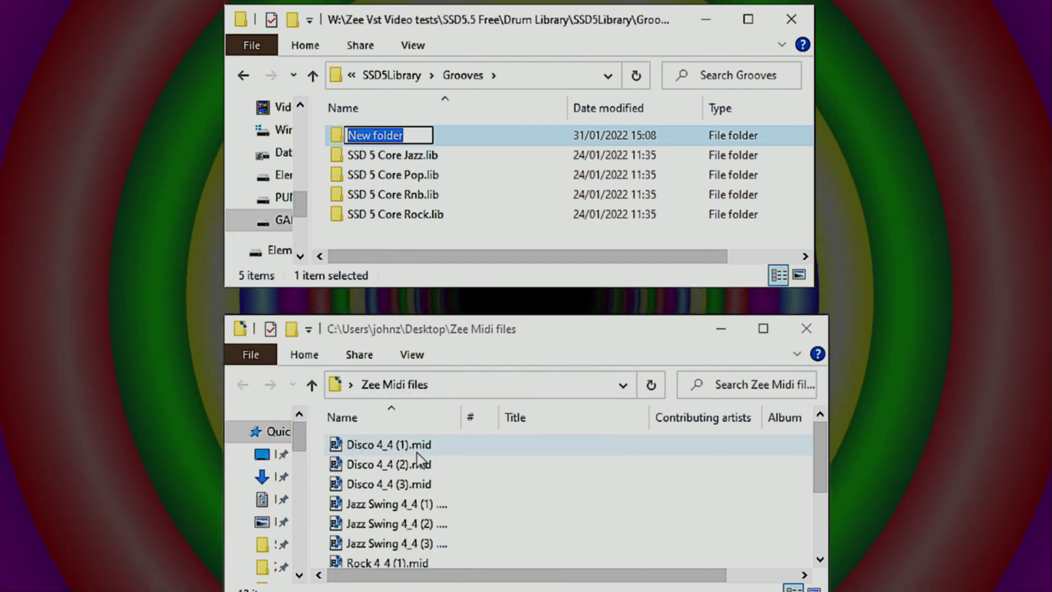
pyautogui.write('Zealey')
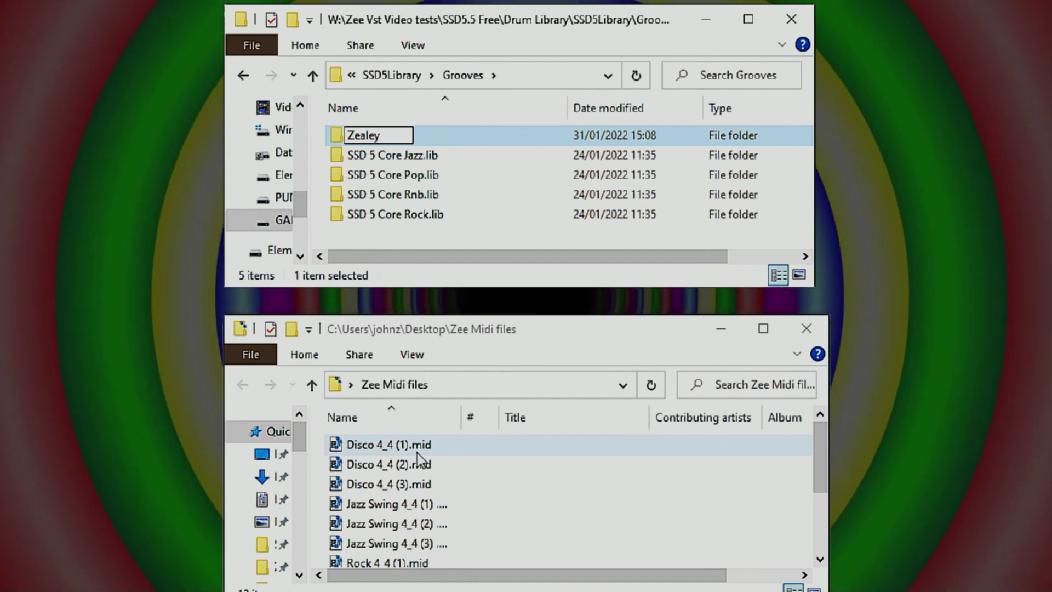
pyautogui.write(' File')
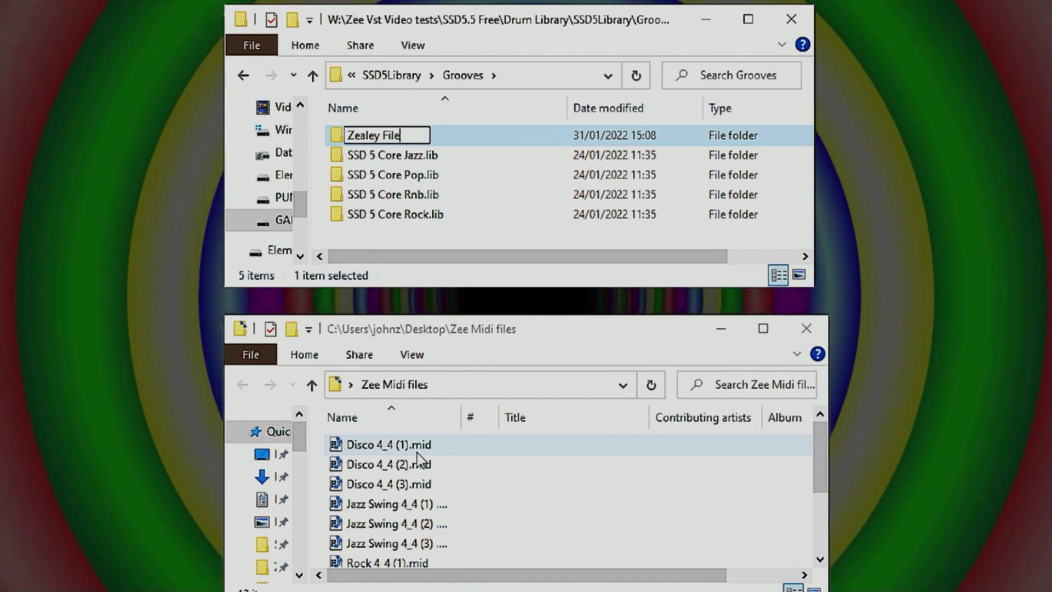
pyautogui.write('s')
pyautogui.press('Return')
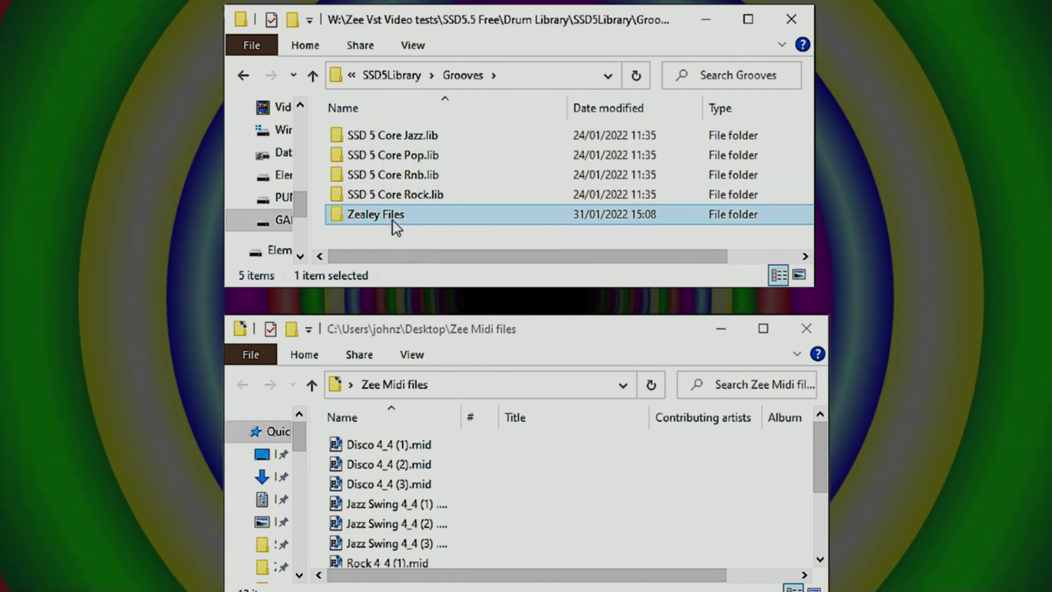
# Step: Rename the folder to Zealey Files.lib
pyautogui.rightClick(393, 222)
pyautogui.press('m')
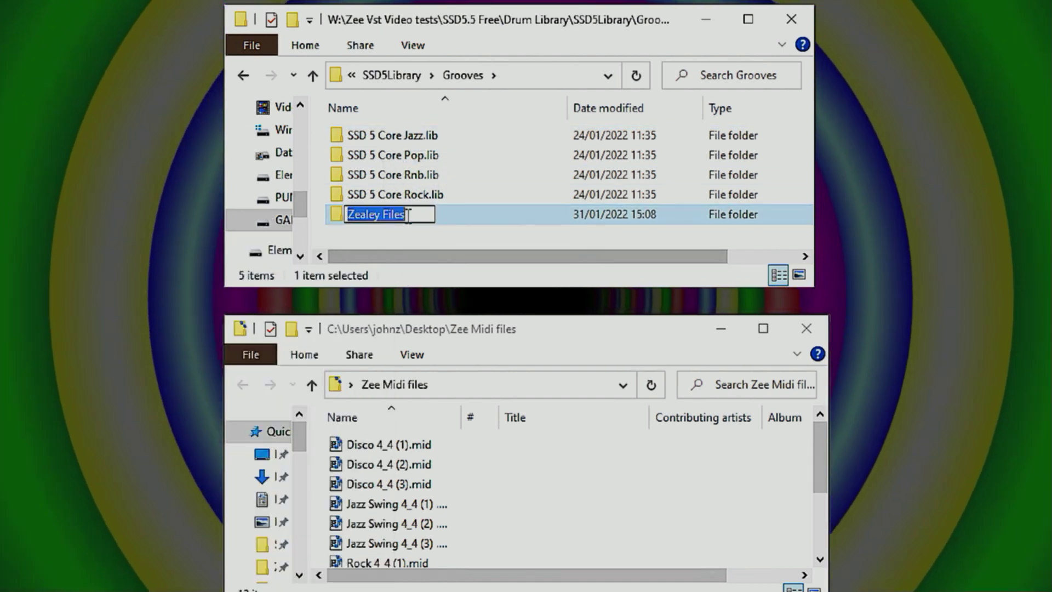
pyautogui.click(407, 215)
pyautogui.write('.')
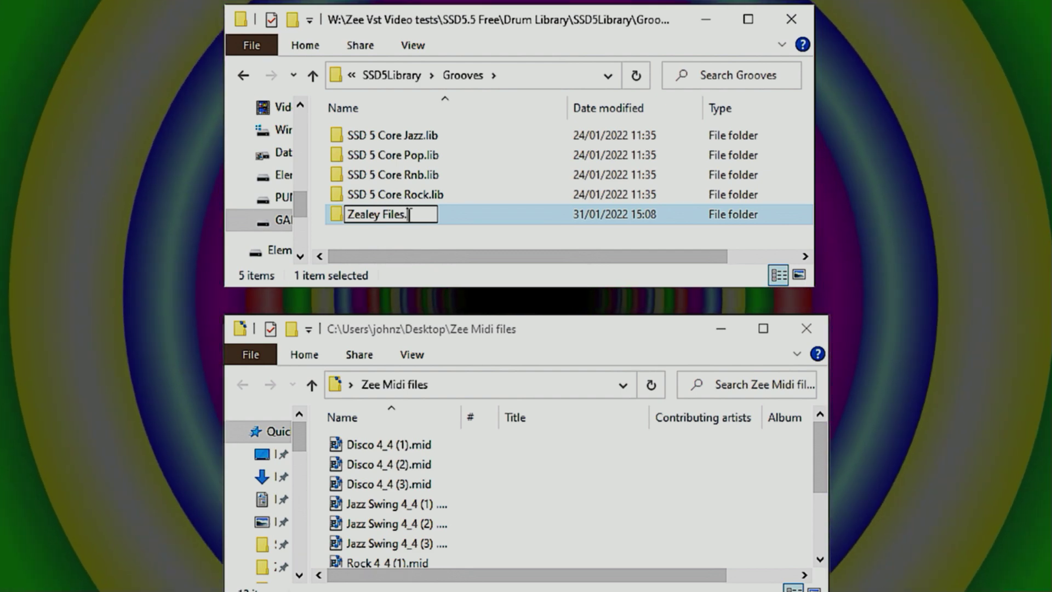
pyautogui.write('lib')
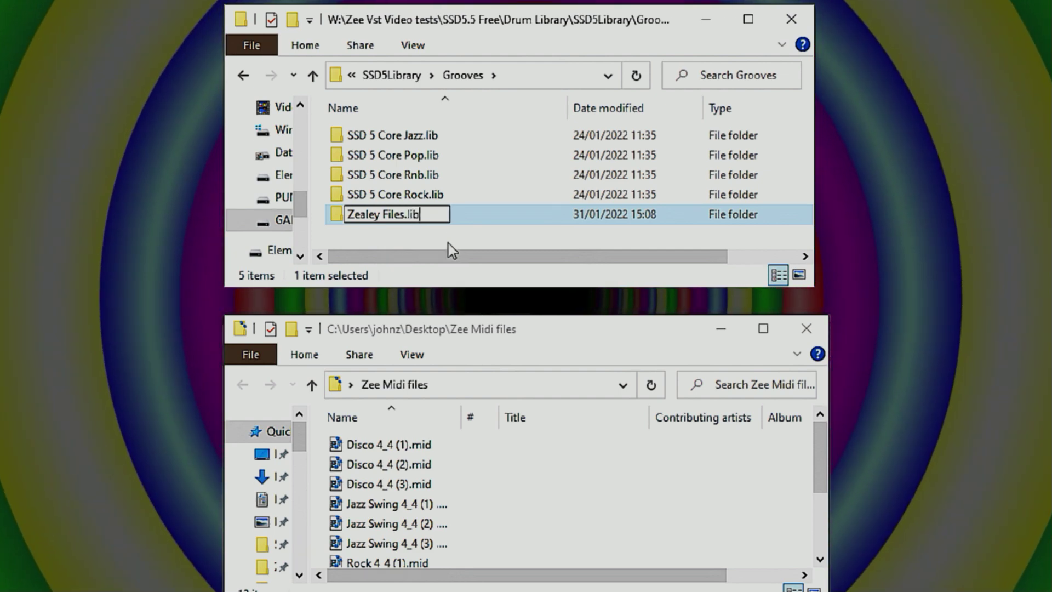
pyautogui.press('Return')
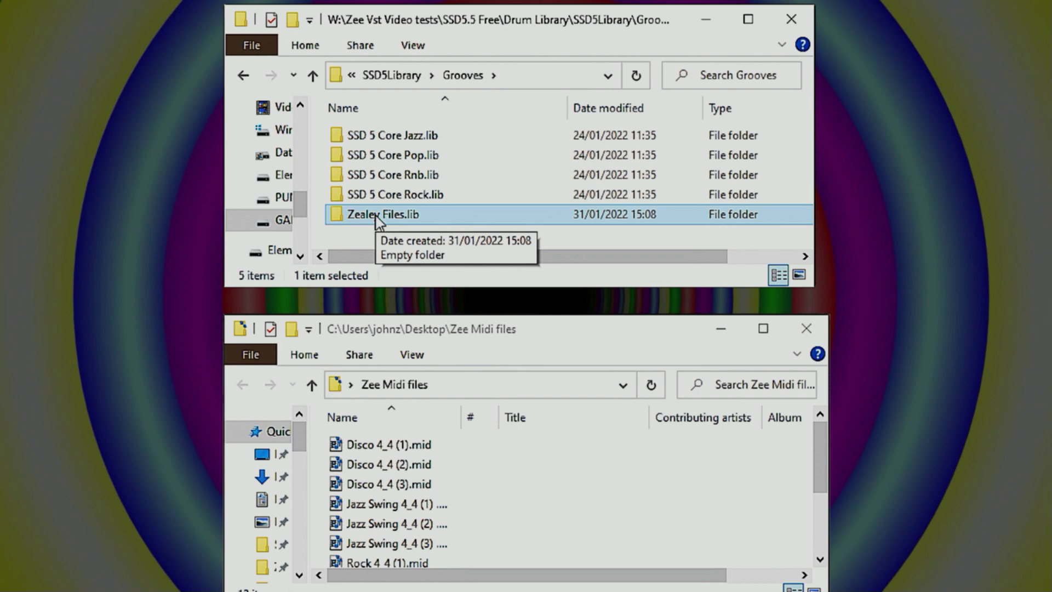
# Step: Look inside SSD 5 Core Jazz.lib for its folder layout, then return to Grooves
pyautogui.click(363, 140)
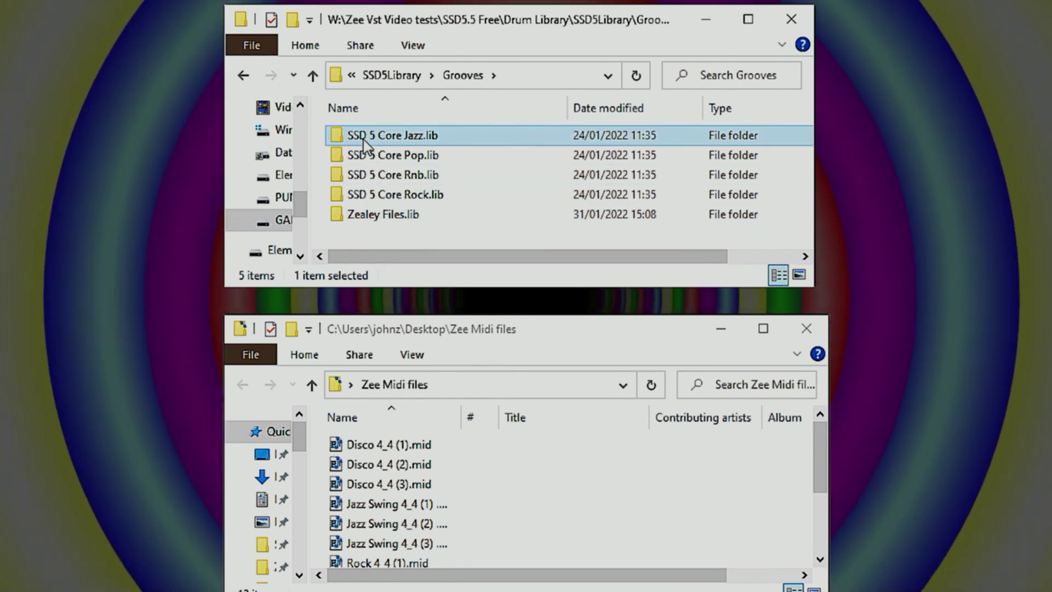
pyautogui.doubleClick(363, 140)
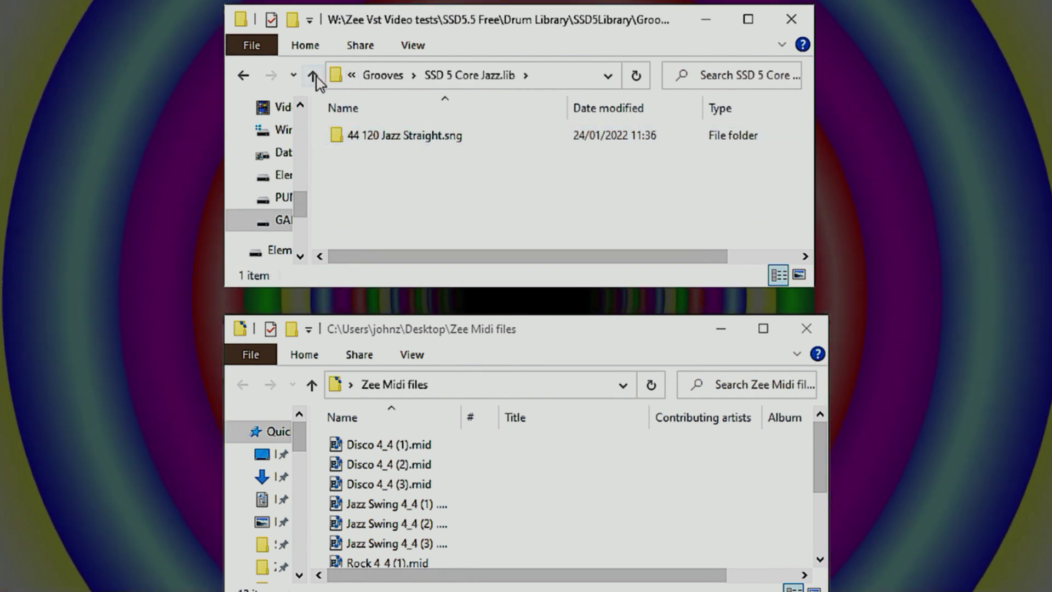
pyautogui.click(313, 76)
# Step: In Zealey Files.lib, make a folder named Disco.sng and open it
pyautogui.doubleClick(393, 219)
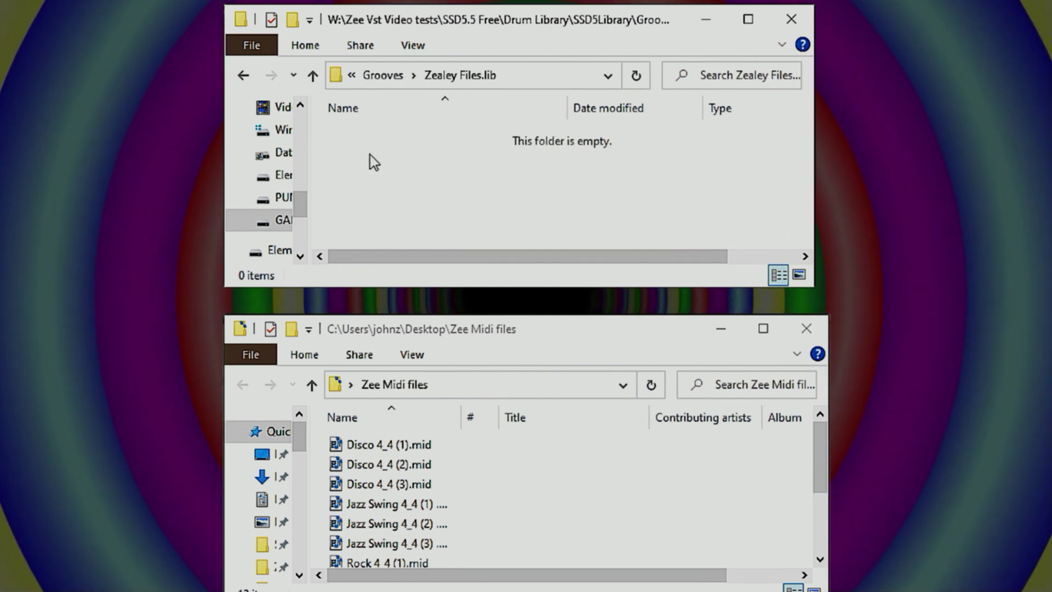
pyautogui.rightClick(374, 163)
pyautogui.moveTo(239, 383)
pyautogui.click(418, 379)
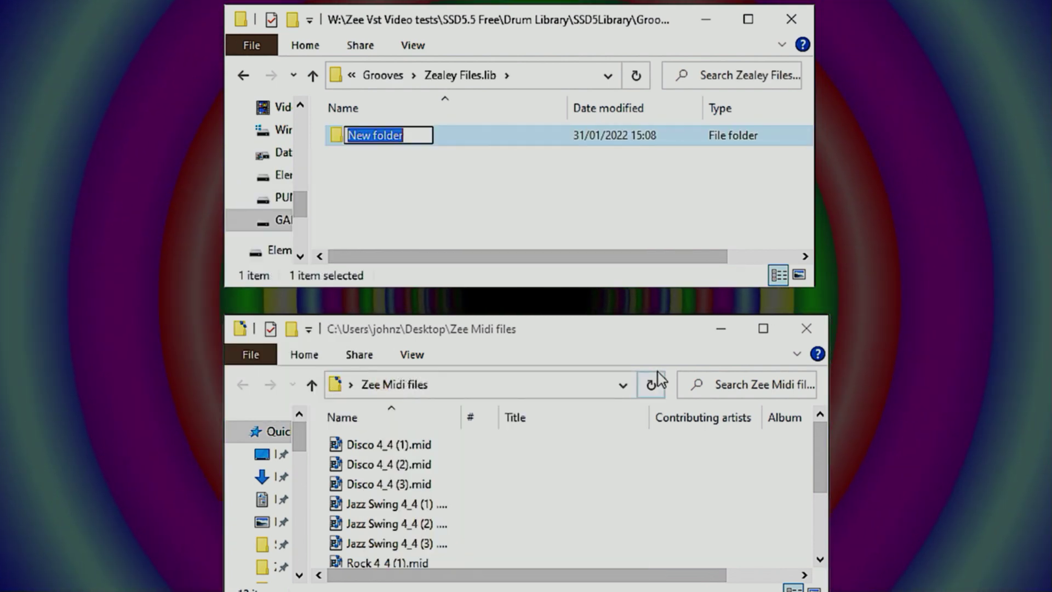
pyautogui.write('Disc')
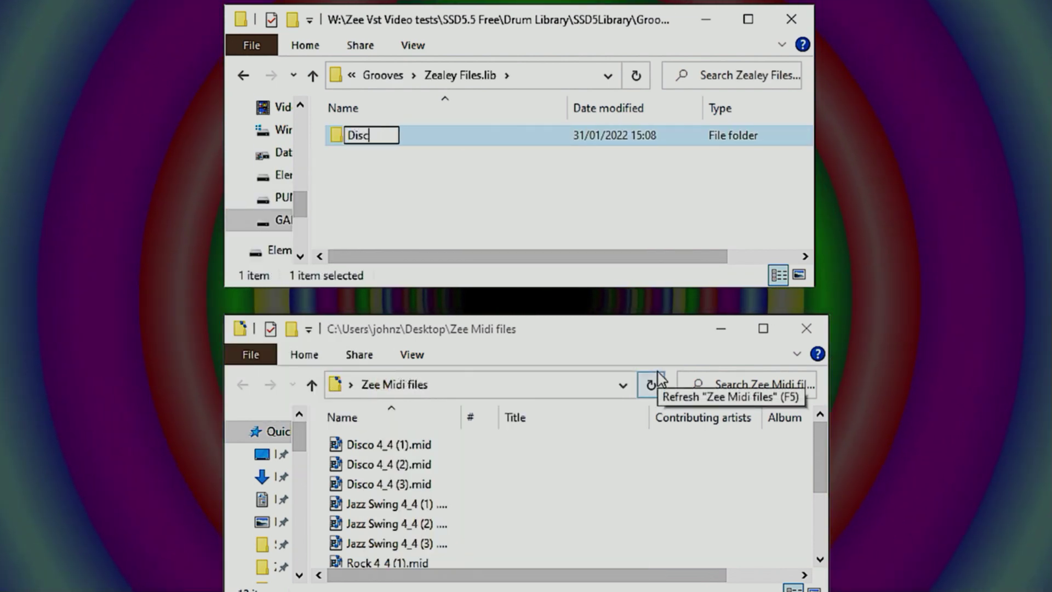
pyautogui.write('o')
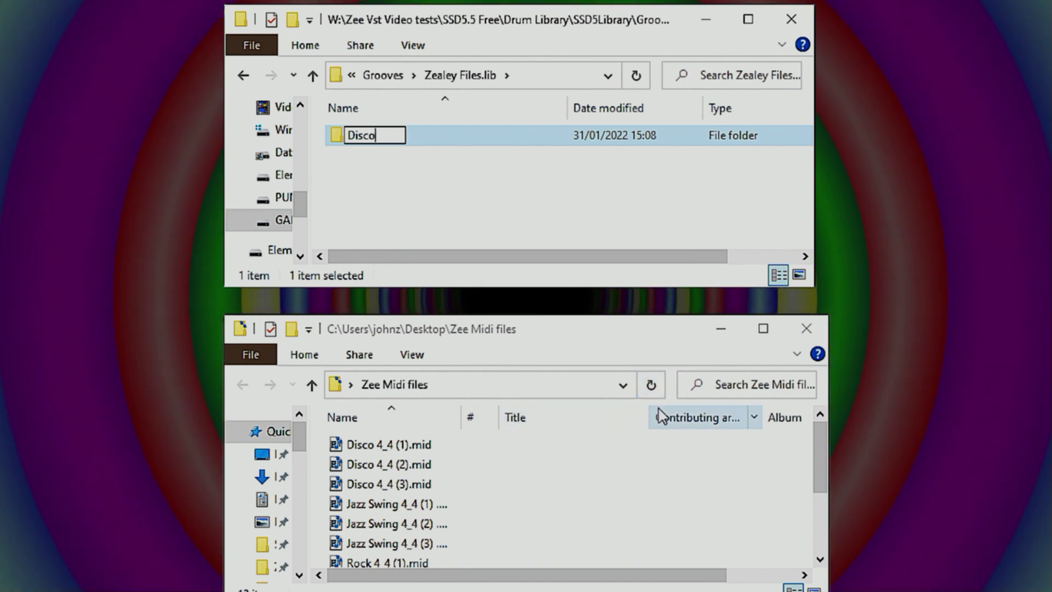
pyautogui.write('.sng')
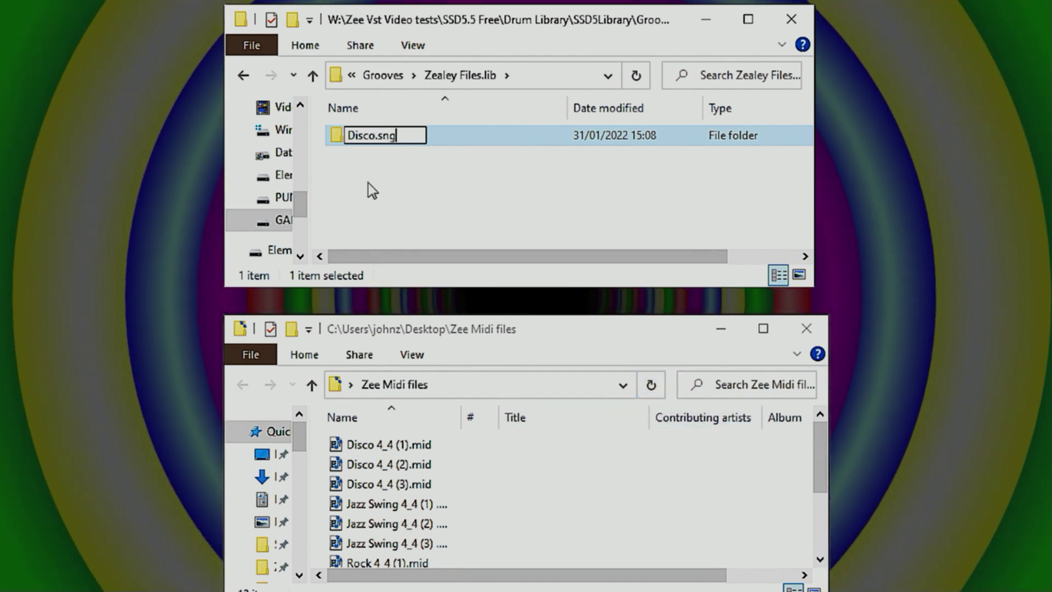
pyautogui.click(364, 181)
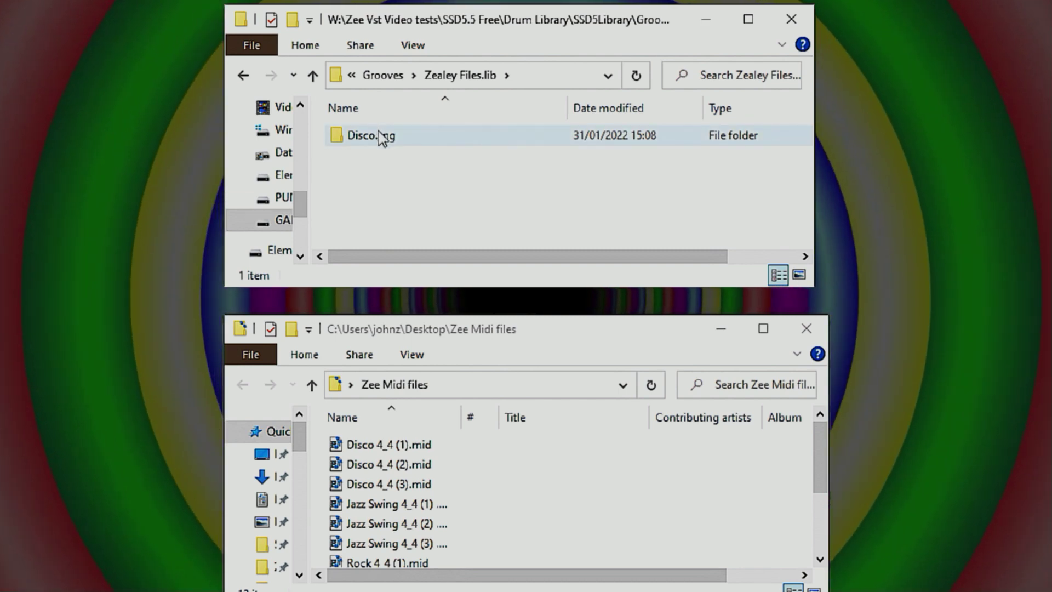
pyautogui.doubleClick(379, 133)
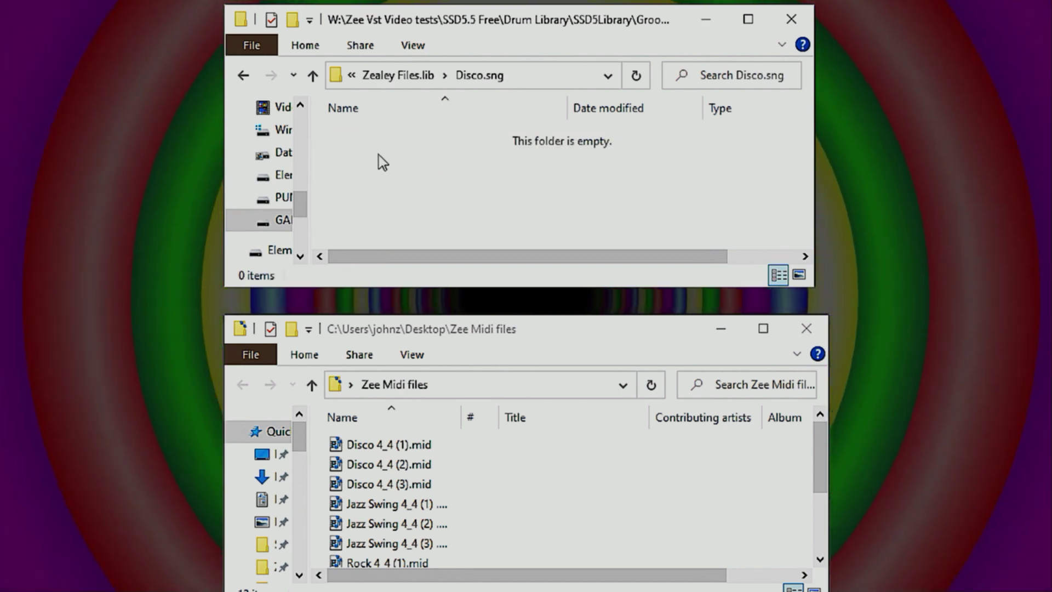
# Step: Create the Intro.prt part folder inside Disco.sng
pyautogui.rightClick(379, 155)
pyautogui.moveTo(247, 387)
pyautogui.click(417, 383)
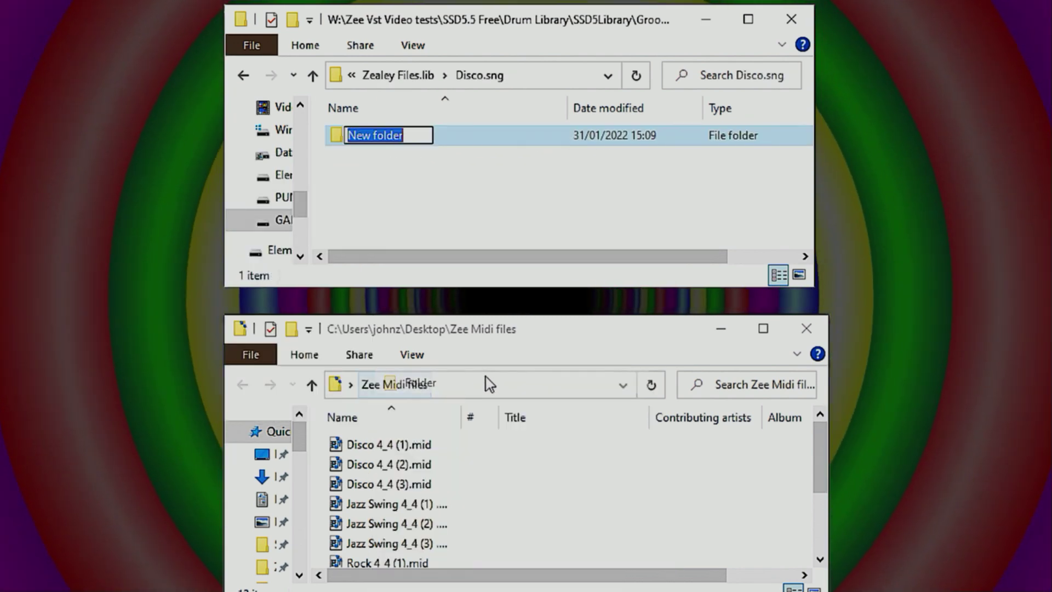
pyautogui.write('Intr')
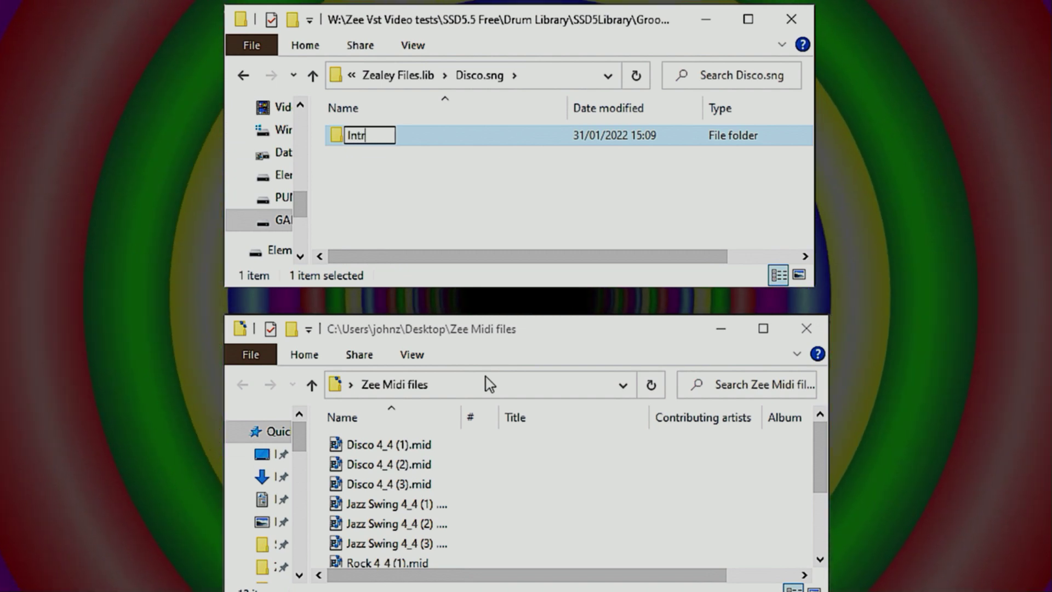
pyautogui.write('o.prt')
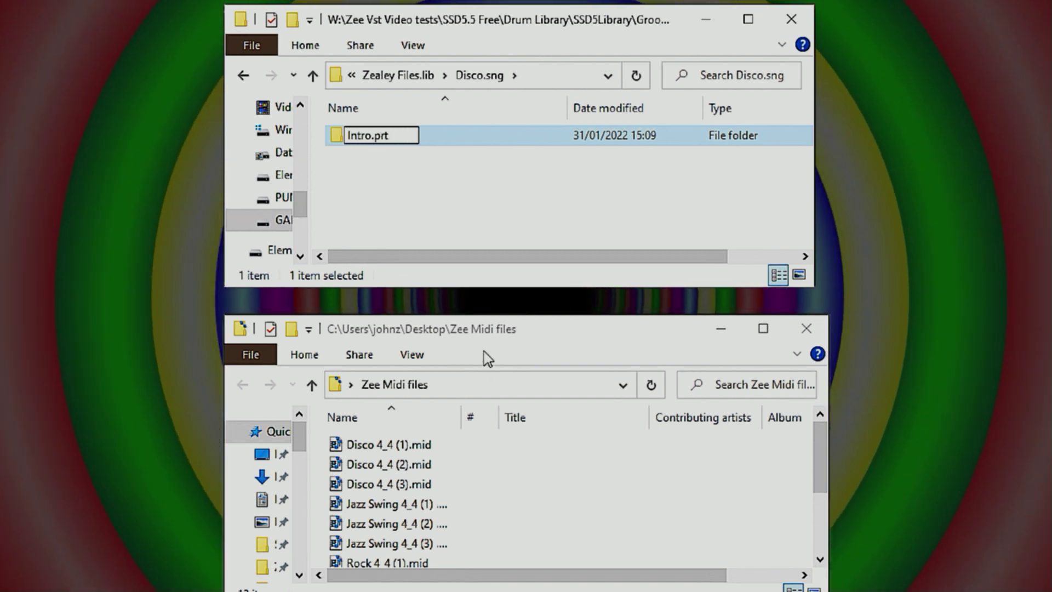
pyautogui.moveTo(396, 136); pyautogui.dragTo(372, 137)
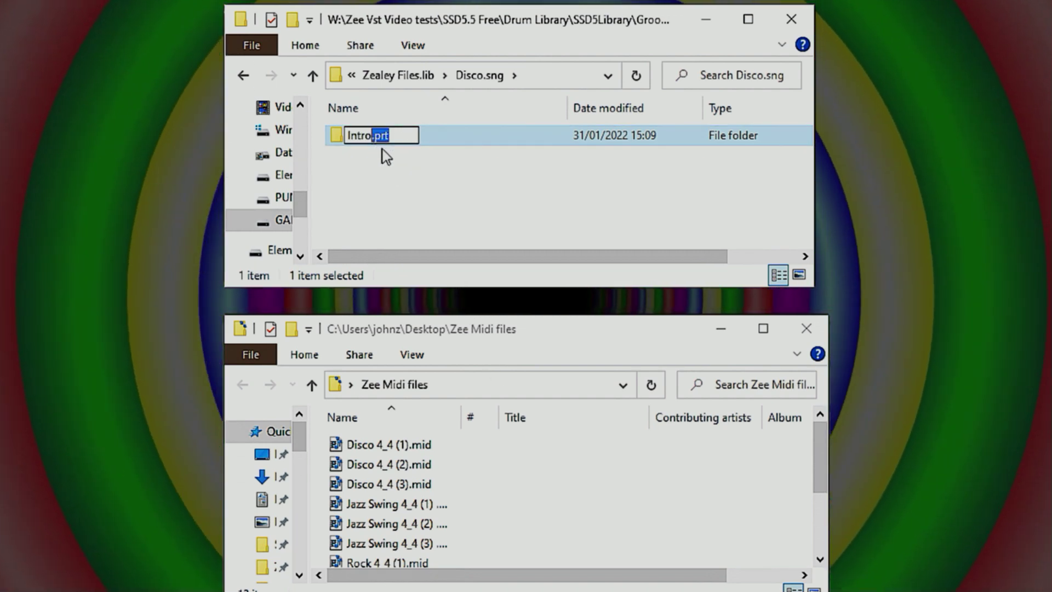
pyautogui.press('Right')
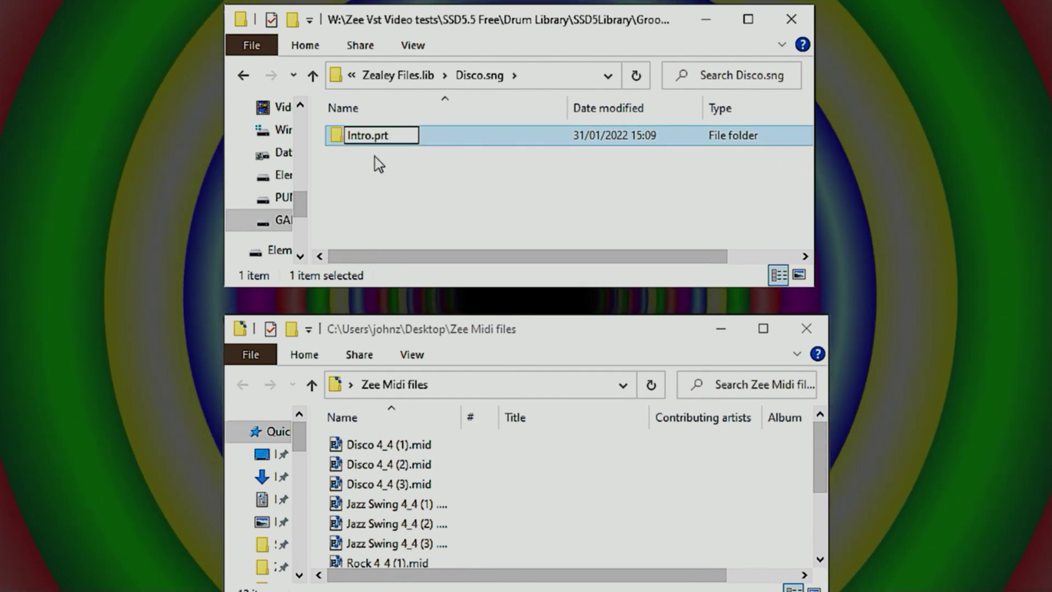
pyautogui.click(375, 157)
# Step: Add the Verse.prt and Chorus.prt part folders beside it
pyautogui.rightClick(353, 159)
pyautogui.moveTo(221, 386)
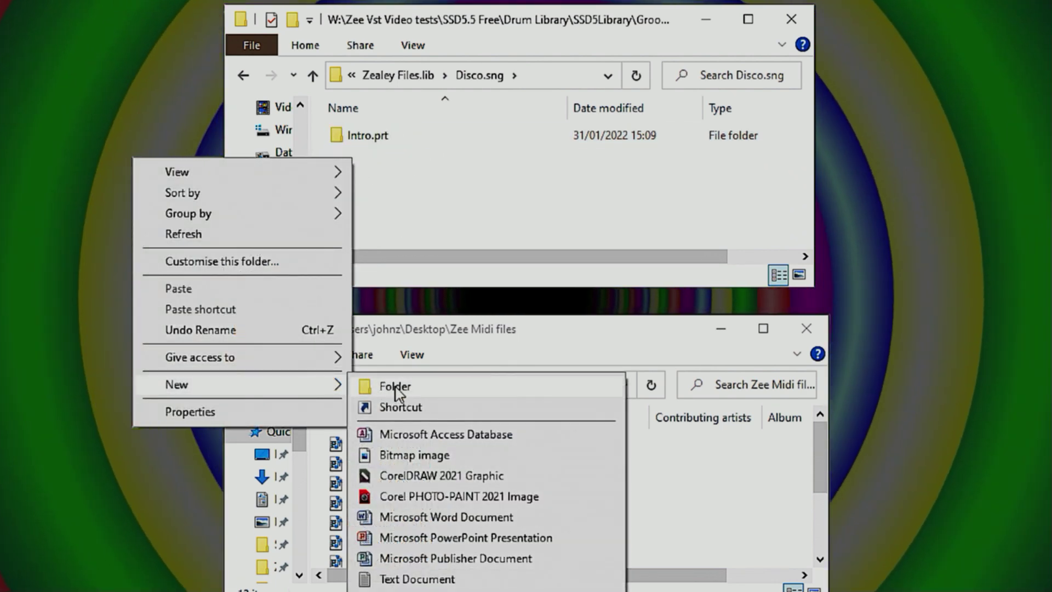
pyautogui.click(395, 388)
pyautogui.write('Ver')
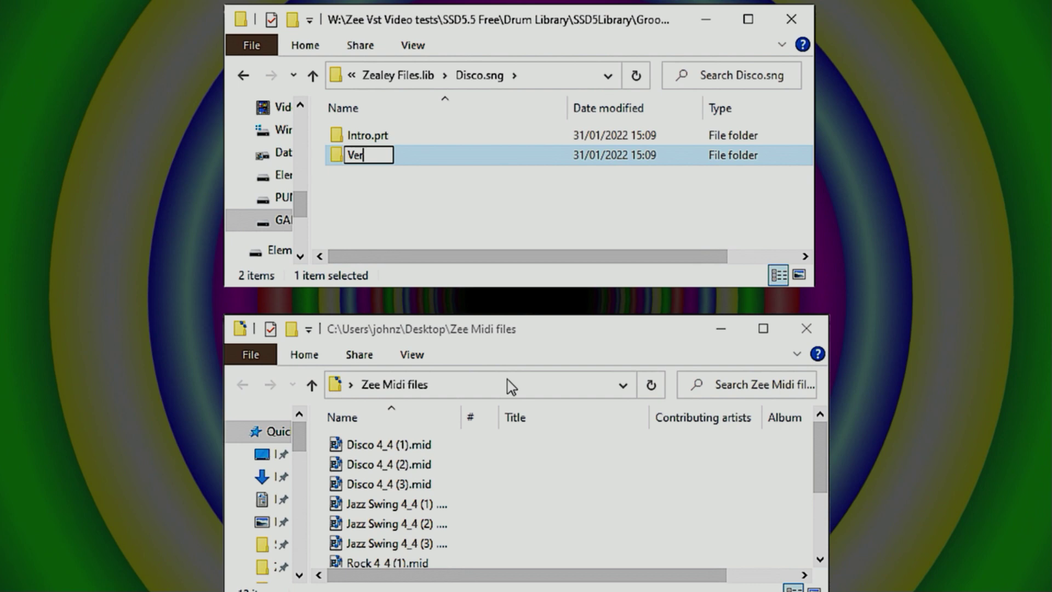
pyautogui.write('se.prt')
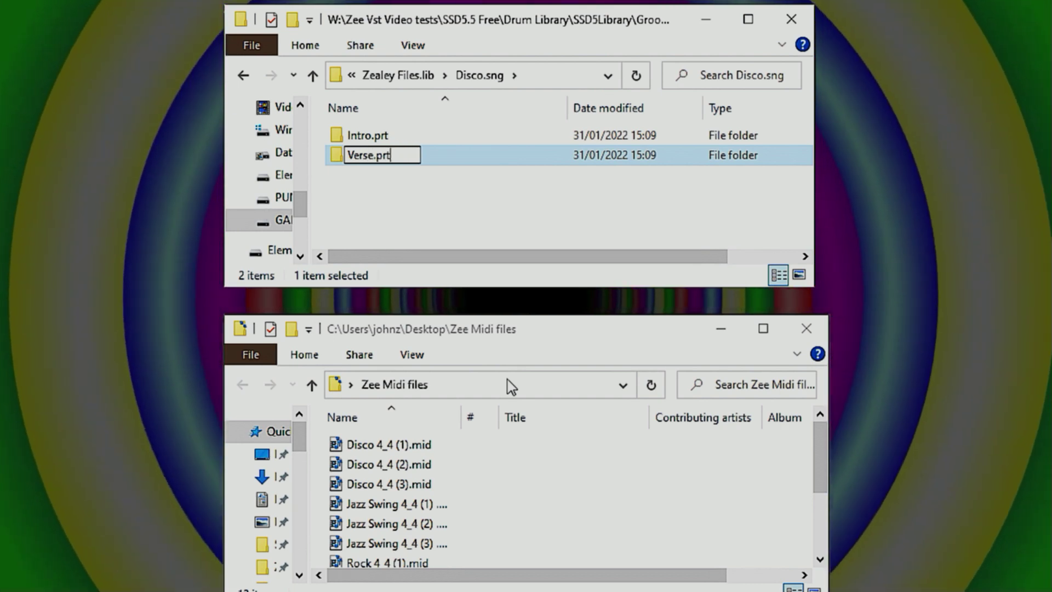
pyautogui.rightClick(363, 187)
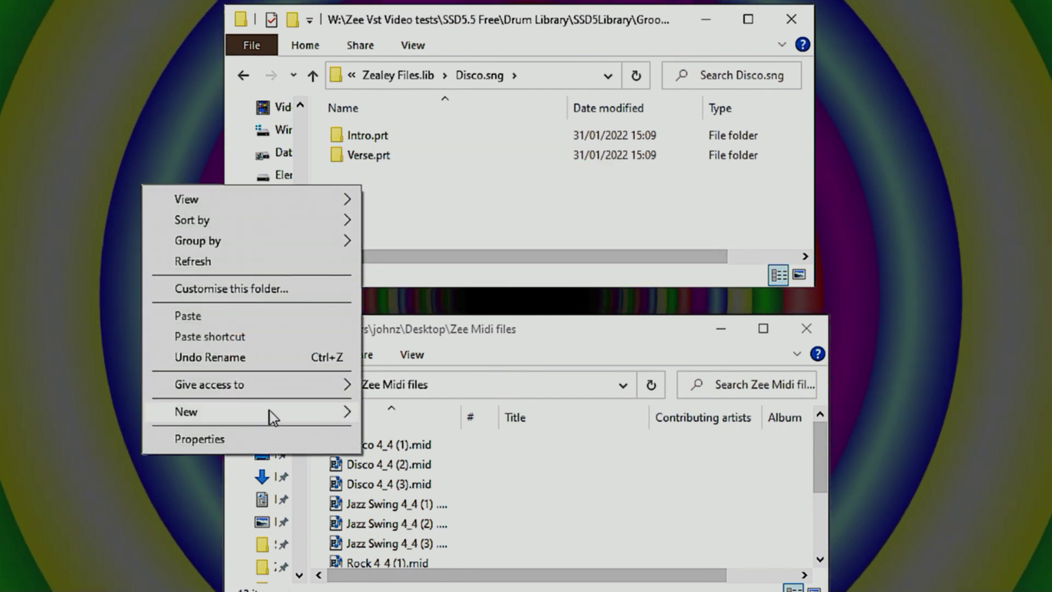
pyautogui.moveTo(270, 411)
pyautogui.click(399, 413)
pyautogui.write('C')
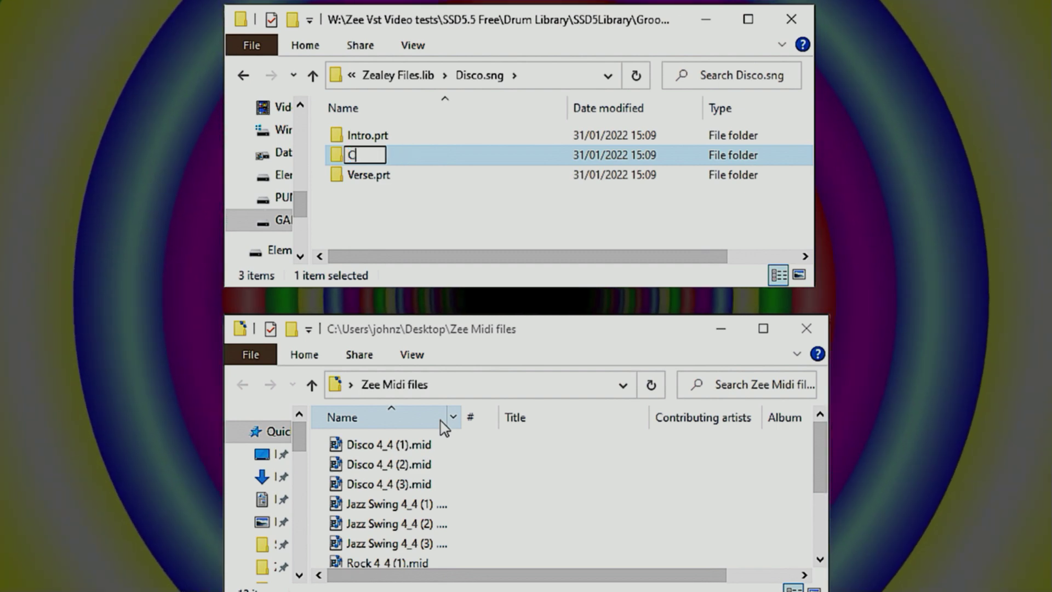
pyautogui.write('horus')
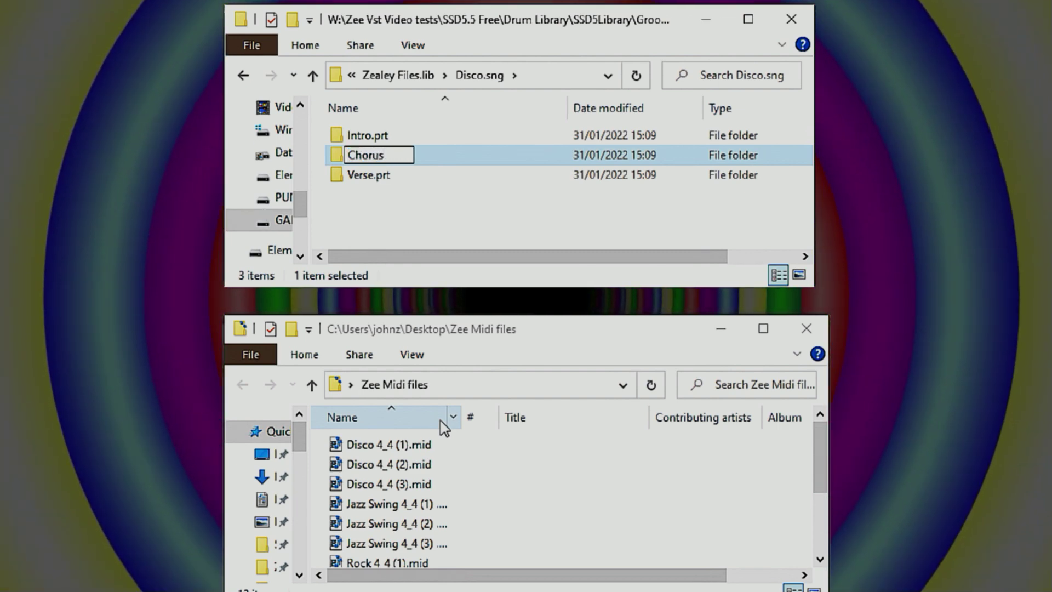
pyautogui.write('.prt')
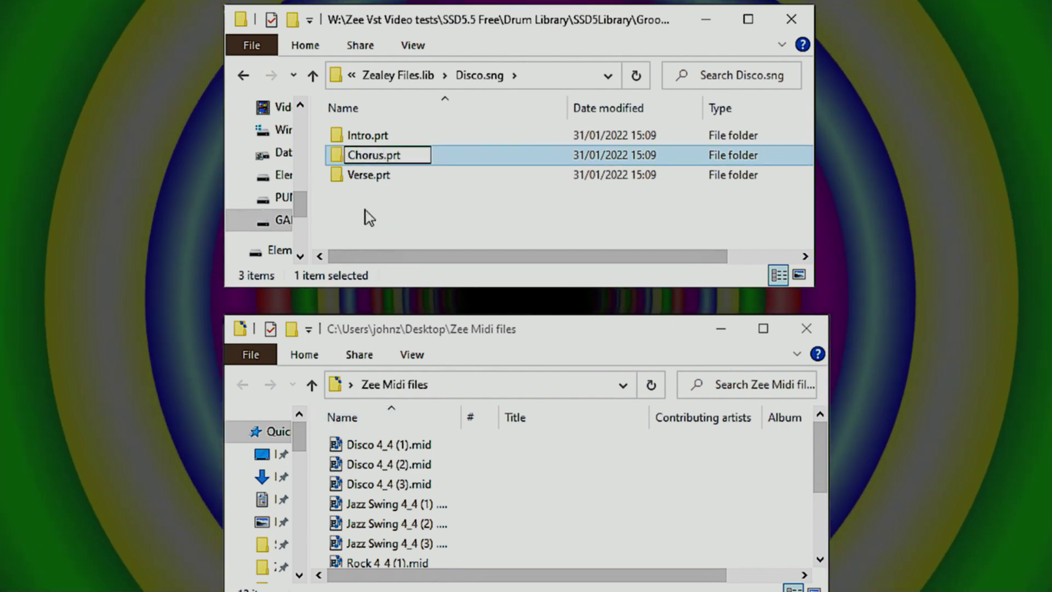
pyautogui.click(368, 186)
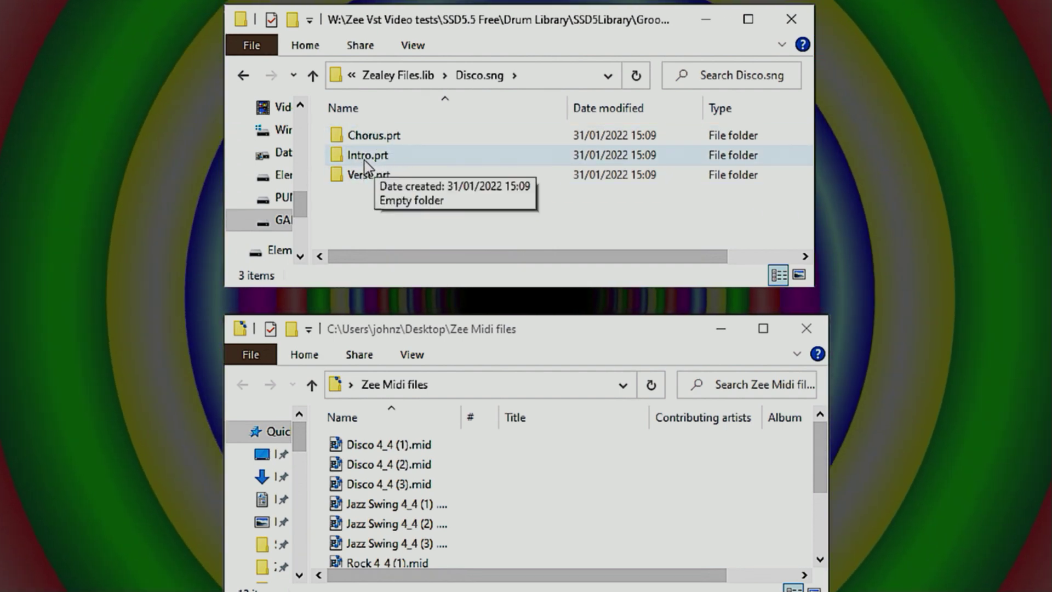
# Step: Rename Intro.prt to 01 Intro.prt
pyautogui.rightClick(368, 159)
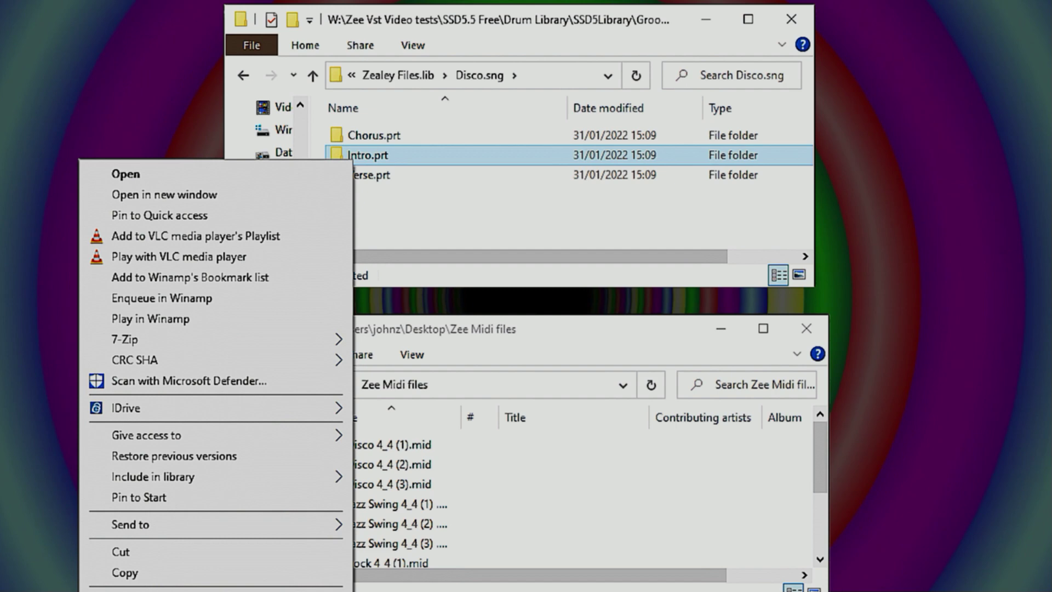
pyautogui.press('m')
pyautogui.press('Home')
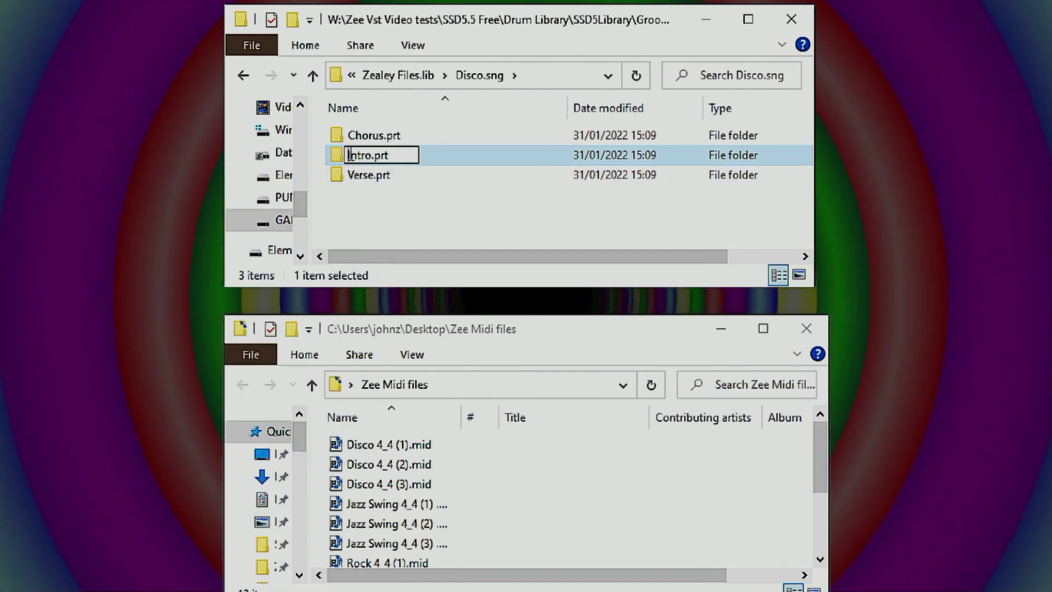
pyautogui.write('01')
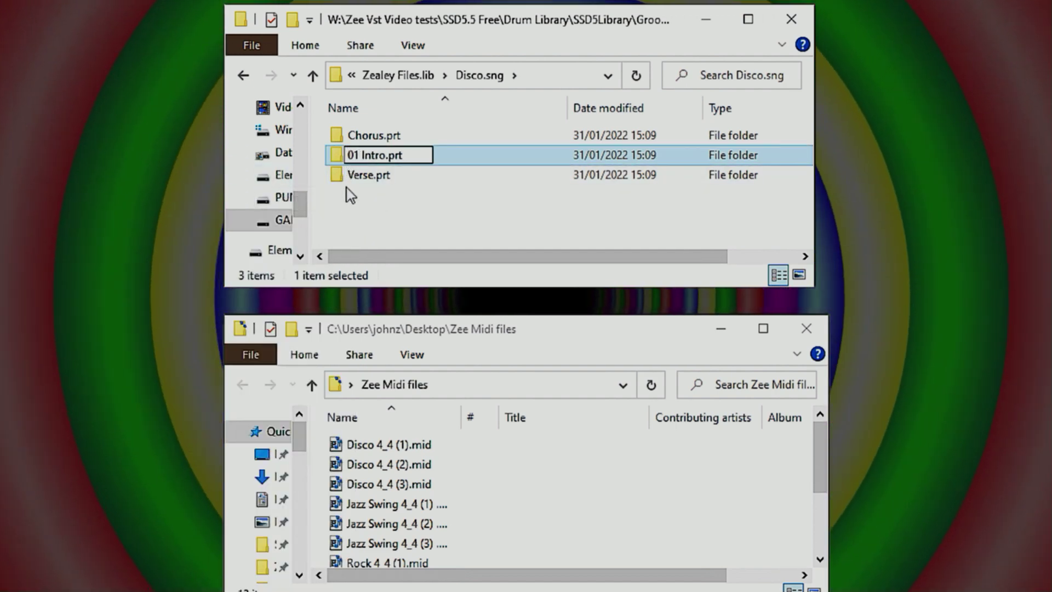
pyautogui.click(347, 189)
# Step: Rename Verse.prt to 02 Verse.prt
pyautogui.rightClick(359, 173)
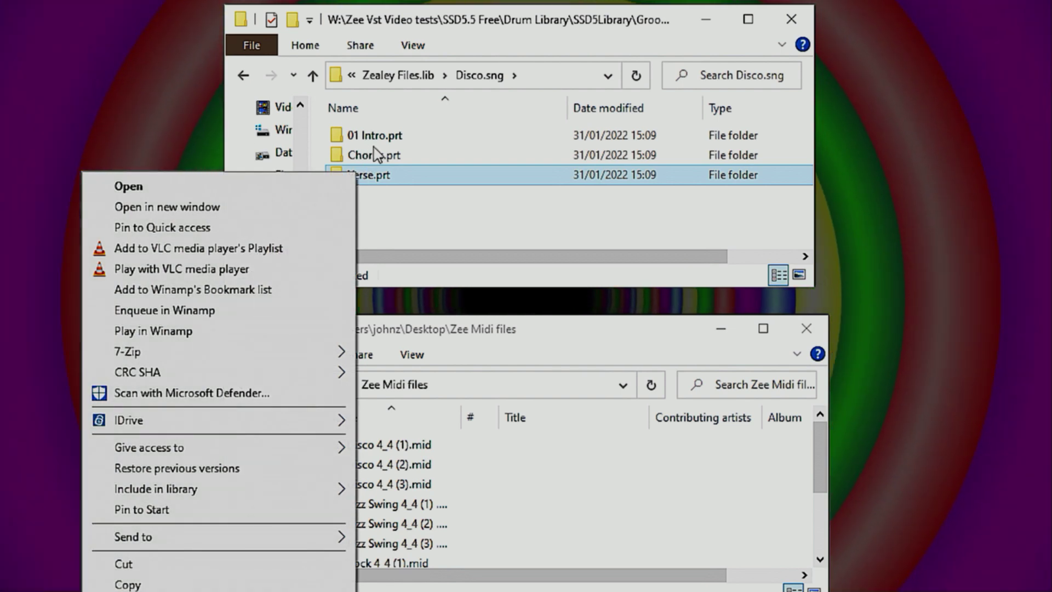
pyautogui.rightClick(368, 181)
pyautogui.press('m')
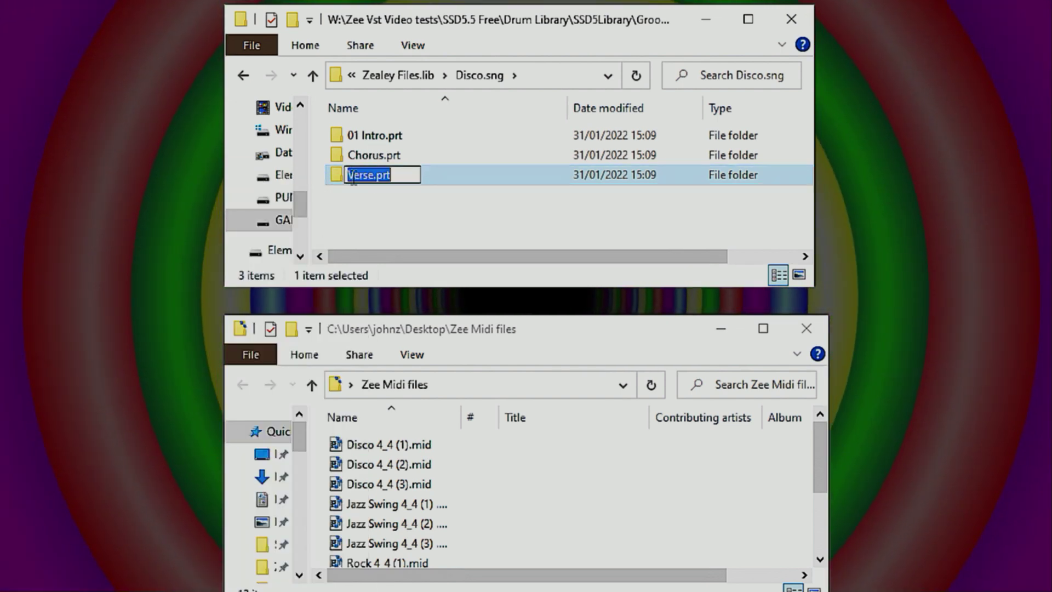
pyautogui.press('Home')
pyautogui.write('0')
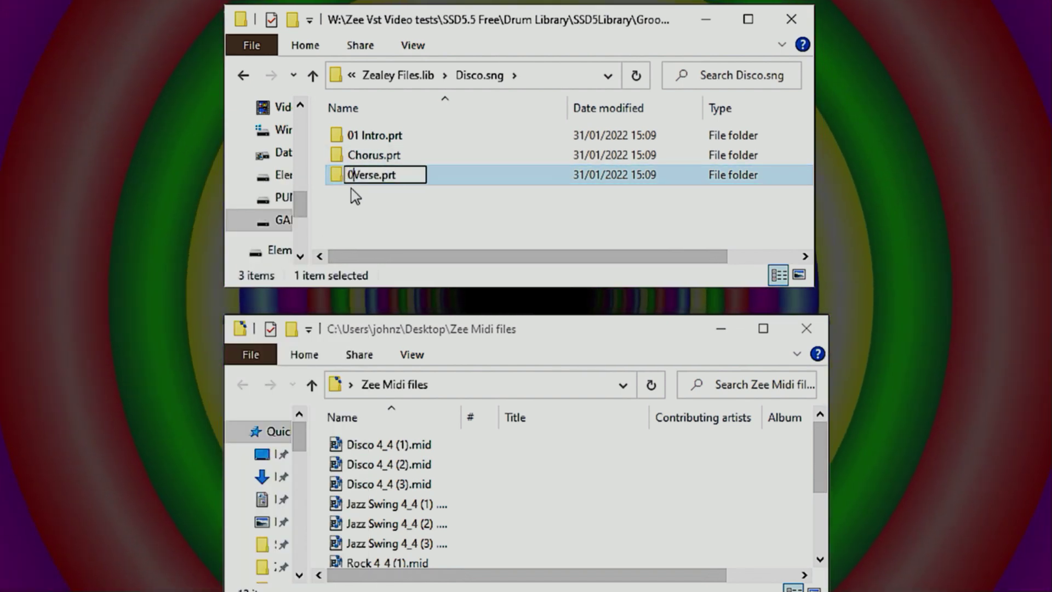
pyautogui.write('2')
pyautogui.press('Return')
# Step: Start renaming Chorus.prt with the cursor at the front of the name
pyautogui.click(371, 177)
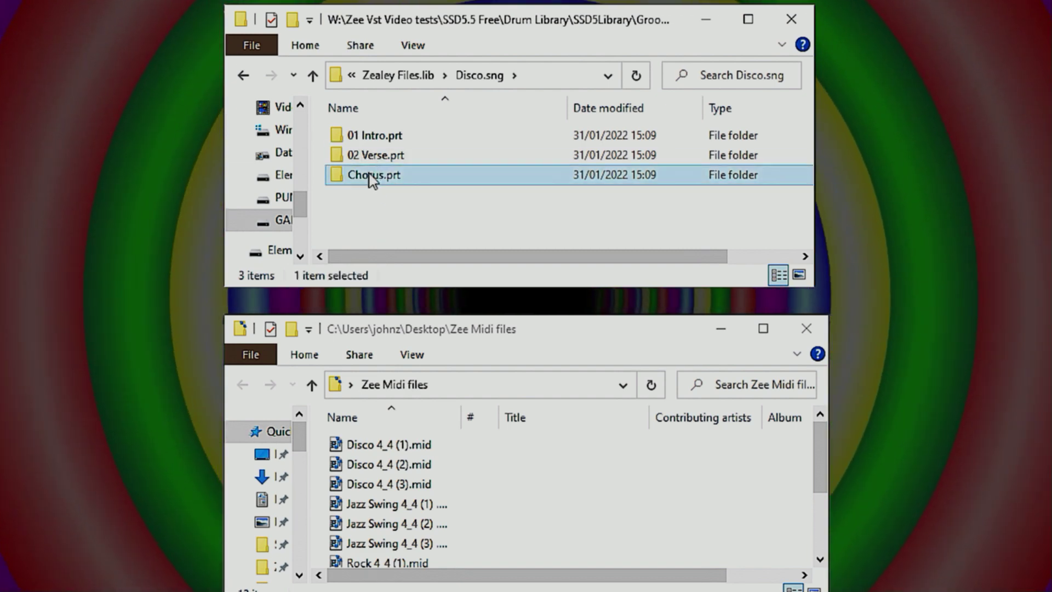
pyautogui.rightClick(370, 179)
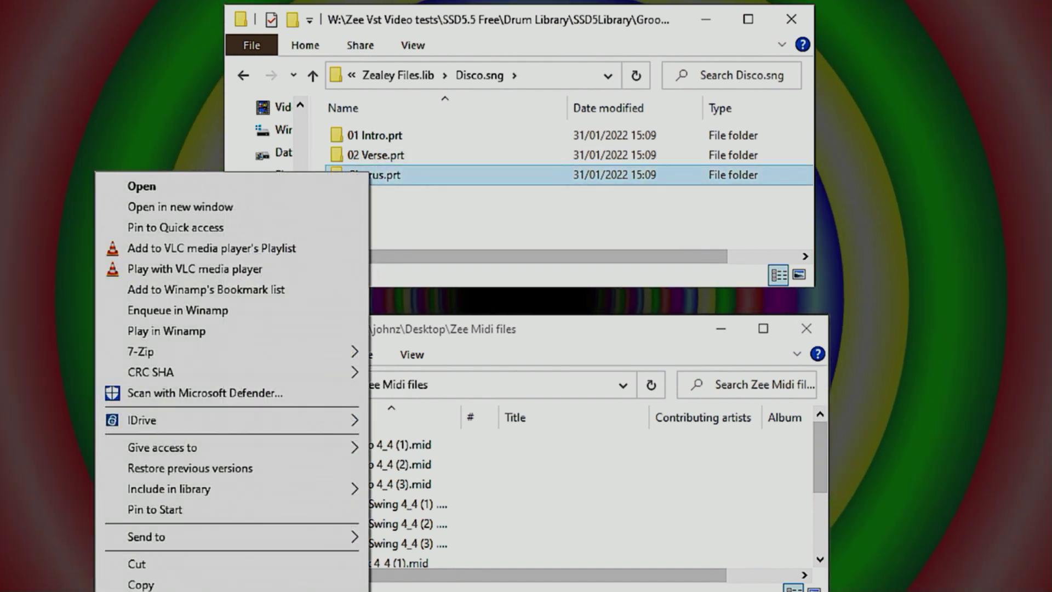
pyautogui.press('m')
pyautogui.press('Home')
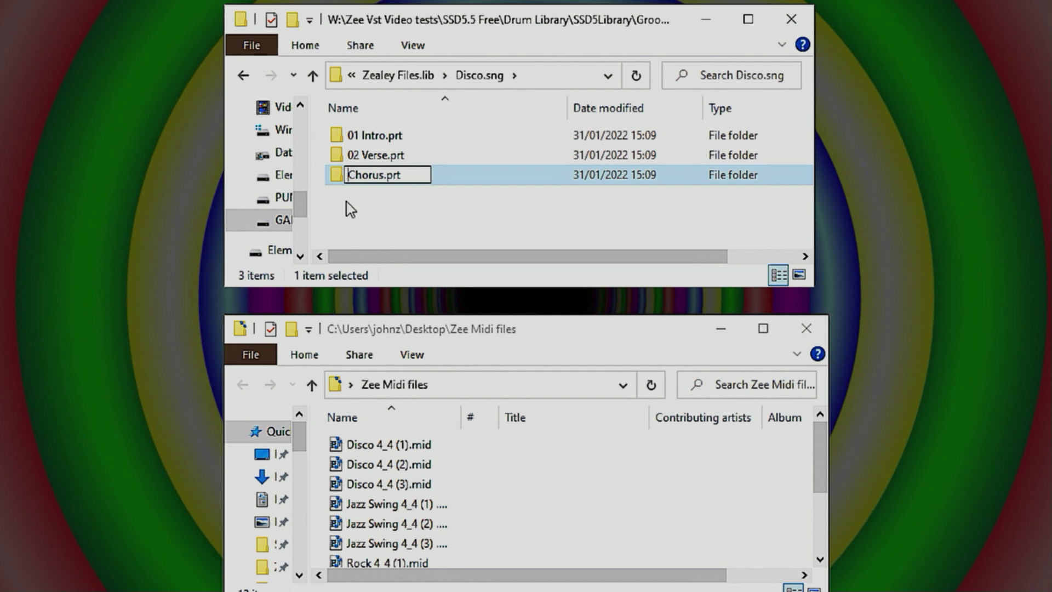
# Step: Finish naming 03 Chorus.prt, then copy Disco 4_4 (1), (2), (3) into 01 Intro, 02 Verse, 03 Chorus
pyautogui.write('03')
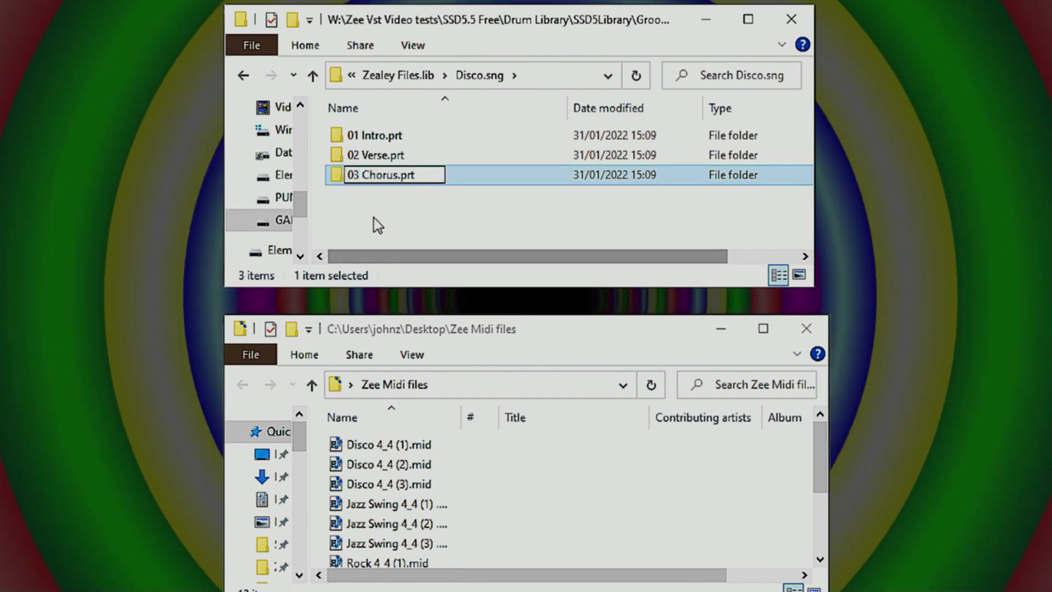
pyautogui.click(373, 218)
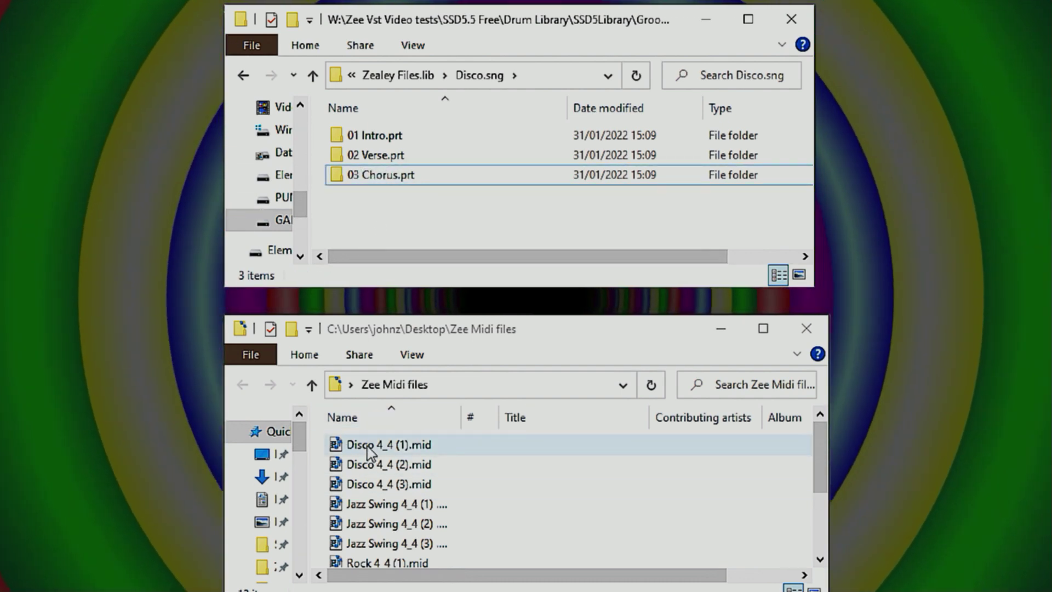
pyautogui.moveTo(368, 452); pyautogui.dragTo(364, 136)
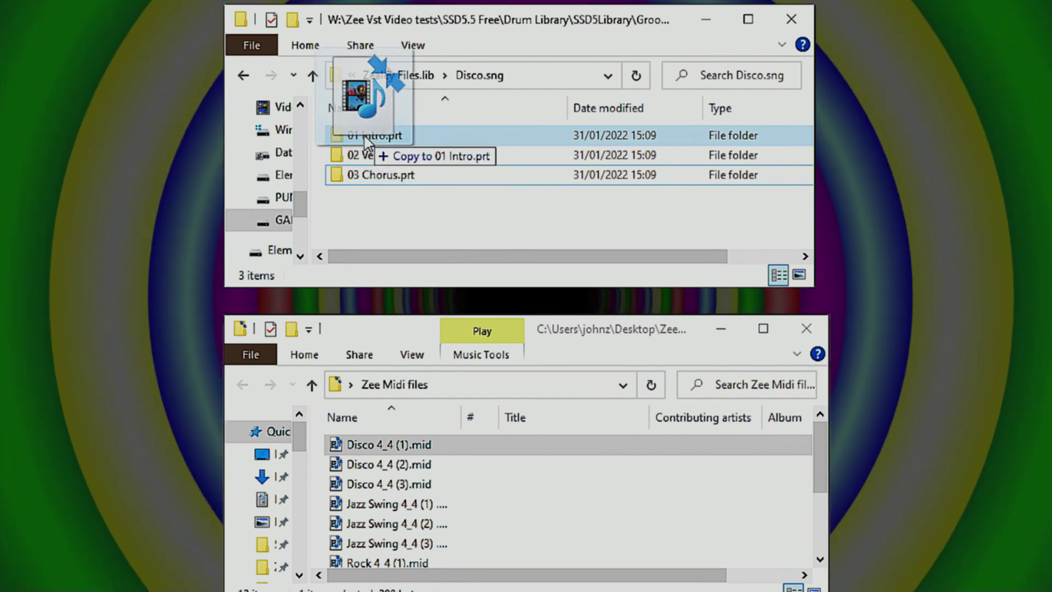
pyautogui.moveTo(388, 465); pyautogui.dragTo(427, 274)
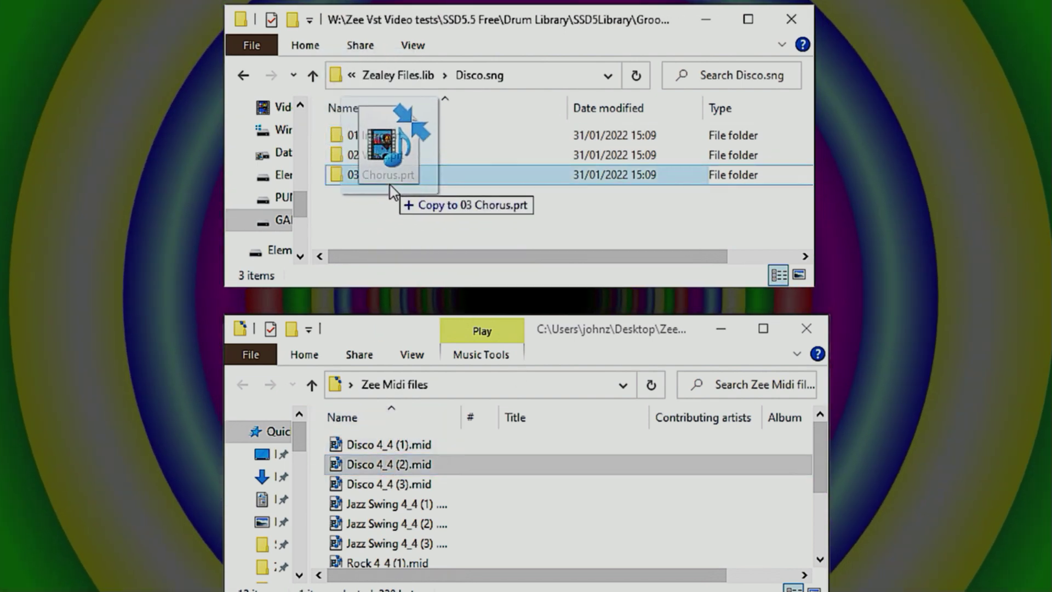
pyautogui.moveTo(391, 187); pyautogui.dragTo(368, 159)
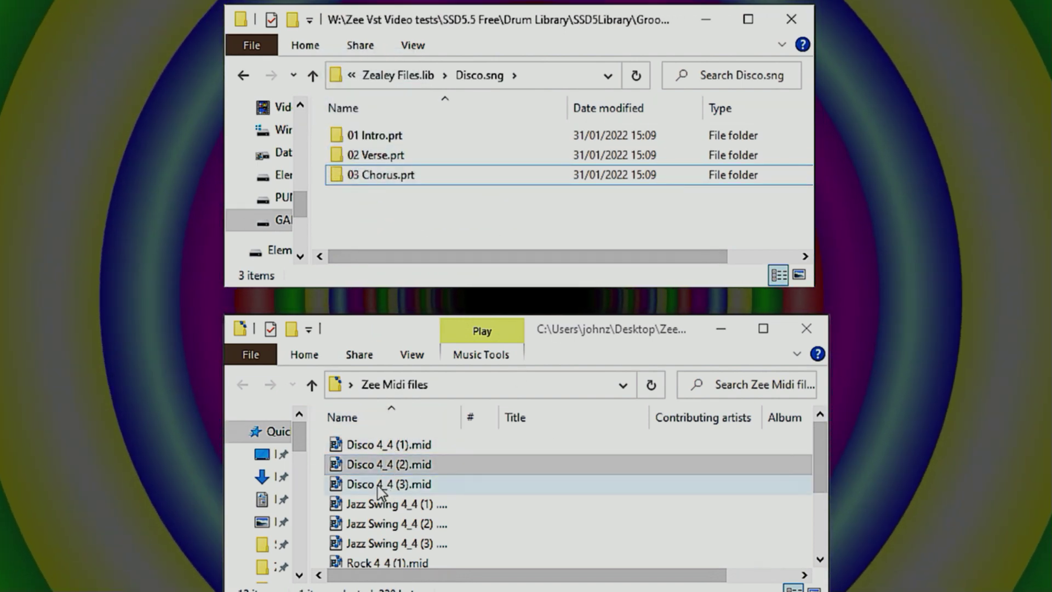
pyautogui.moveTo(382, 490); pyautogui.dragTo(359, 178)
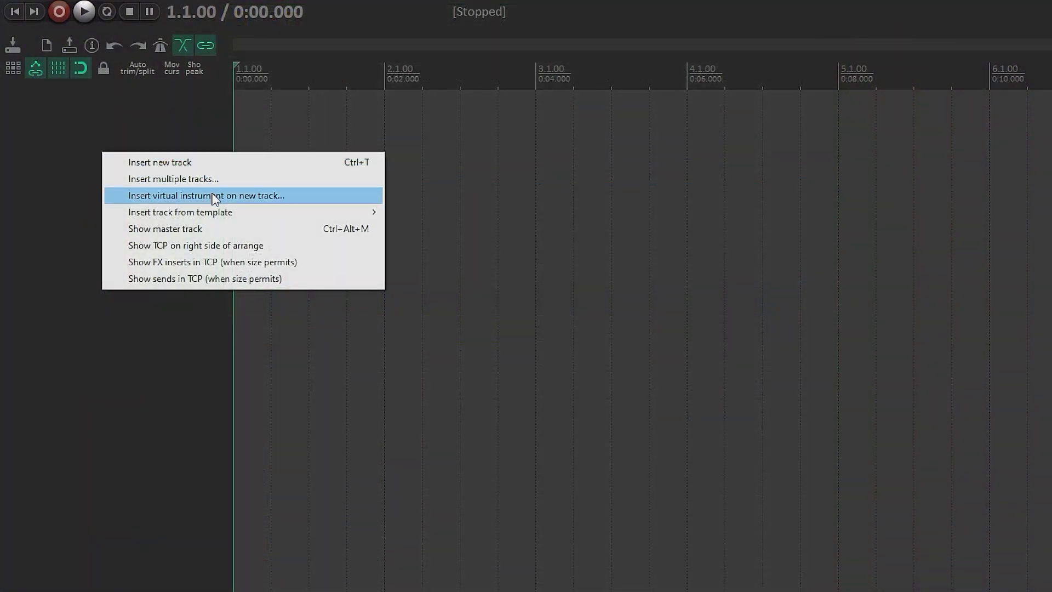
# Step: Insert a track hosting SSDSampler5 without extra outputs and load the Deluxe 2 Free Edition kit
pyautogui.click(214, 198)
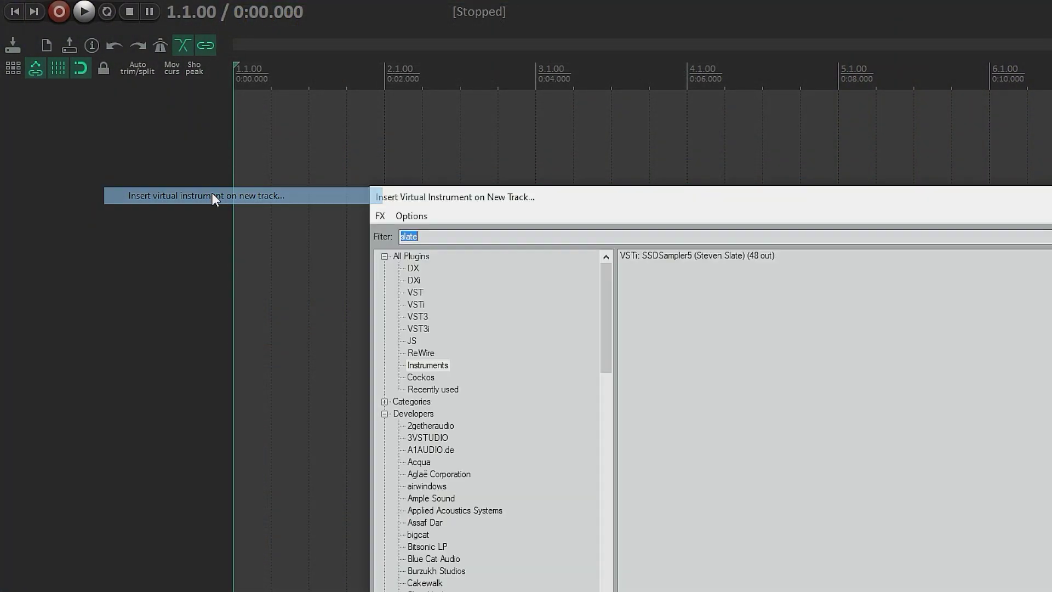
pyautogui.doubleClick(675, 256)
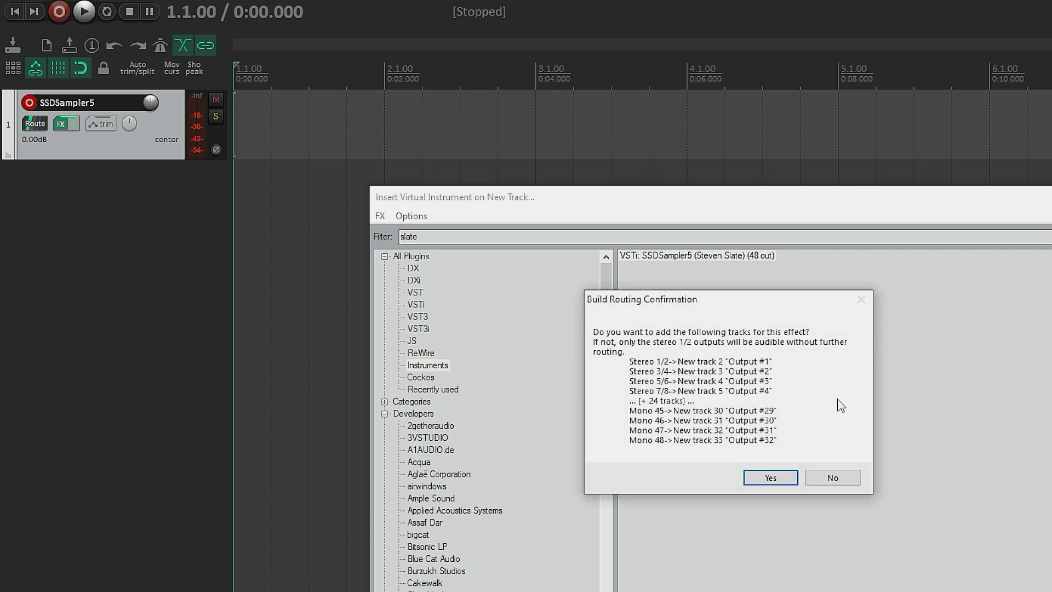
pyautogui.click(833, 477)
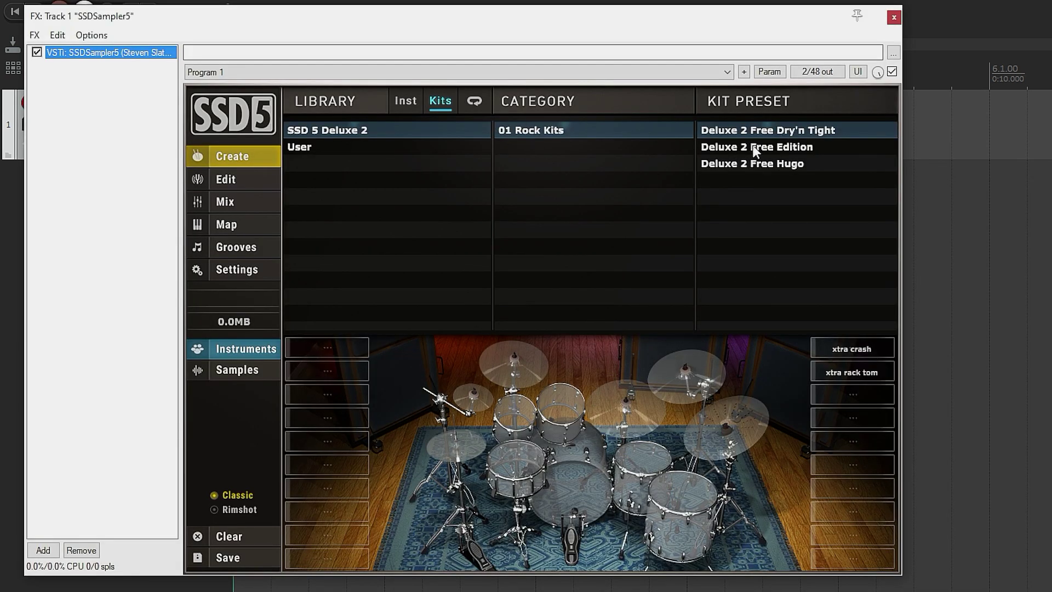
pyautogui.click(747, 147)
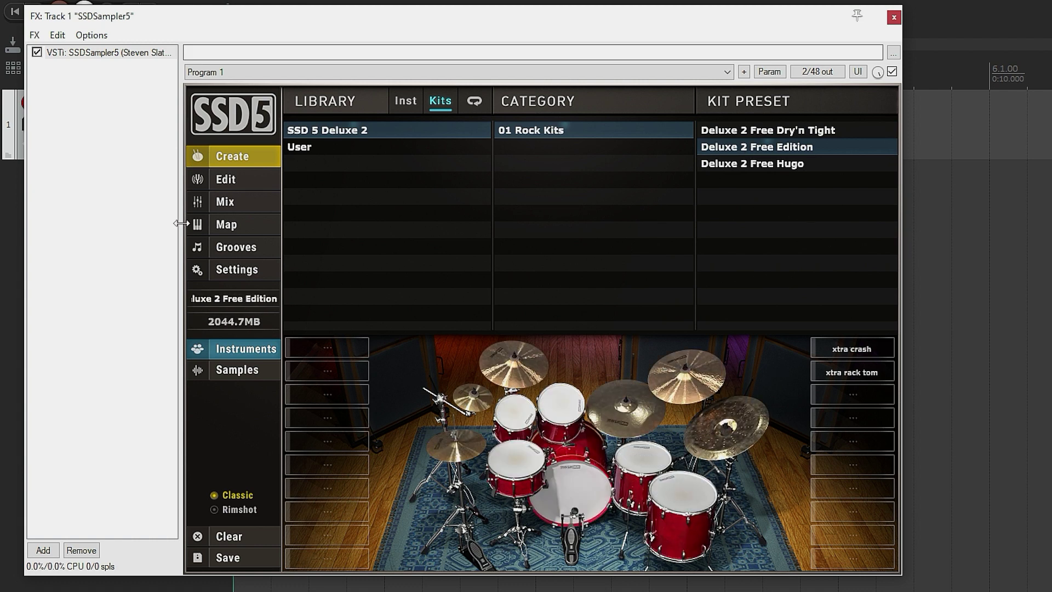
# Step: Browse SSD5's Zealey Files groove library and select the Disco 4_4 (1) intro groove
pyautogui.click(222, 247)
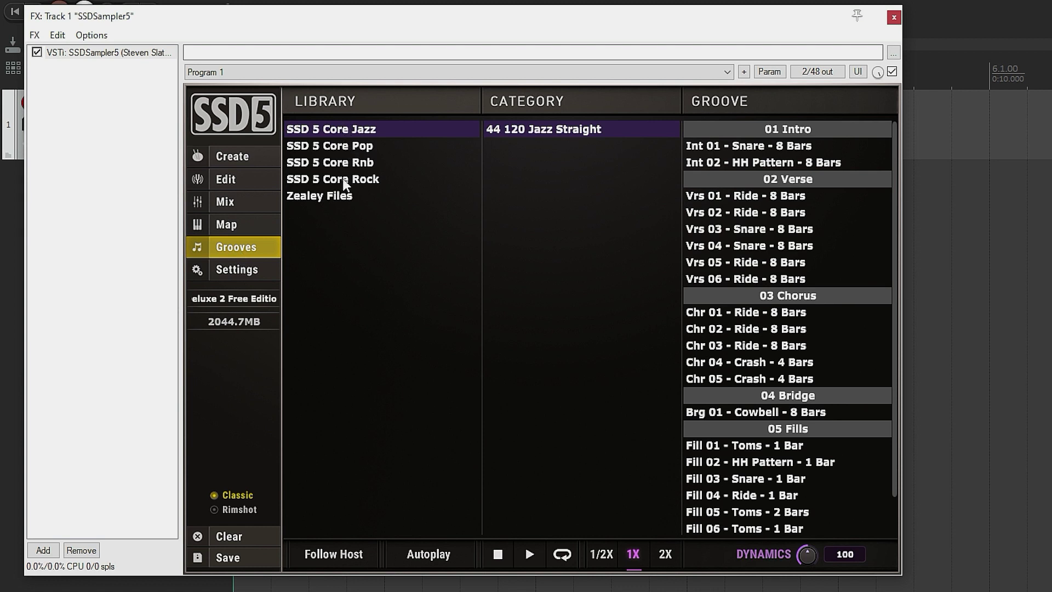
pyautogui.click(318, 198)
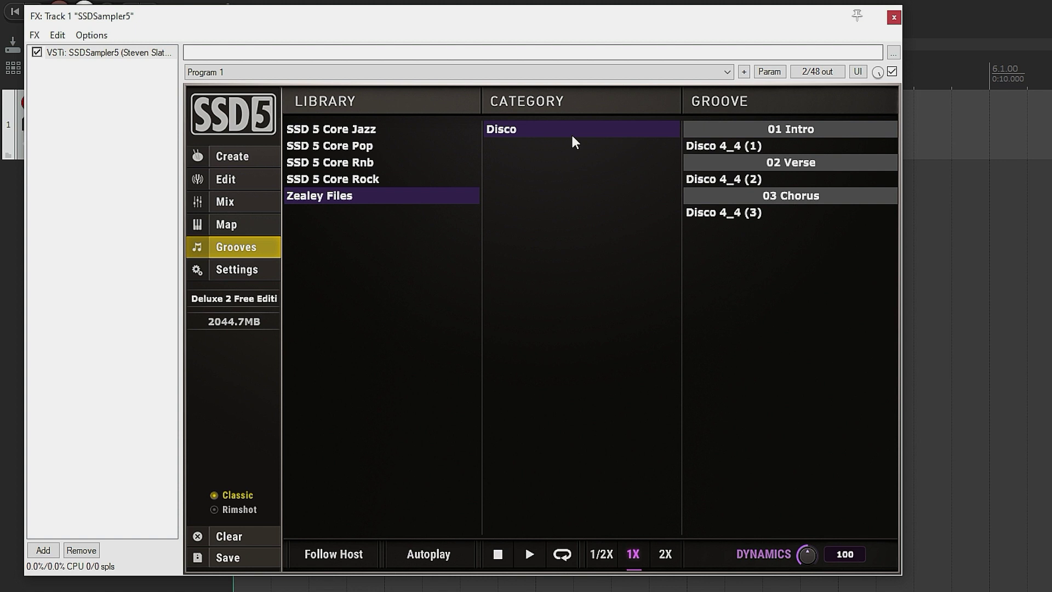
pyautogui.click(705, 147)
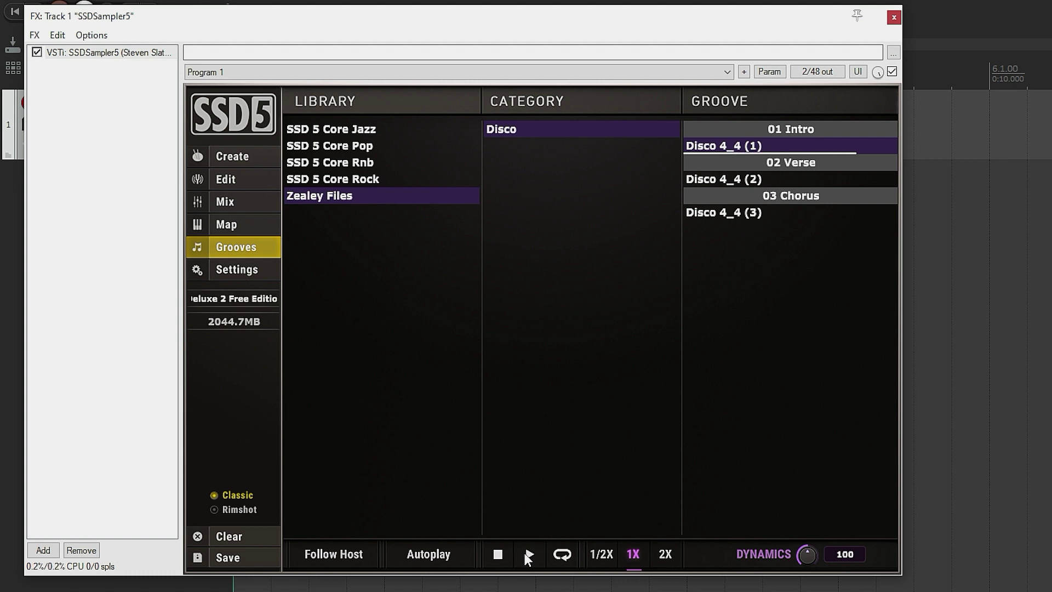
# Step: Drag Disco 4_4 (1), (2) and (3) from SSD5 onto track 1 end to end
pyautogui.moveTo(432, 16); pyautogui.dragTo(436, 187)
pyautogui.moveTo(769, 291); pyautogui.dragTo(261, 121)
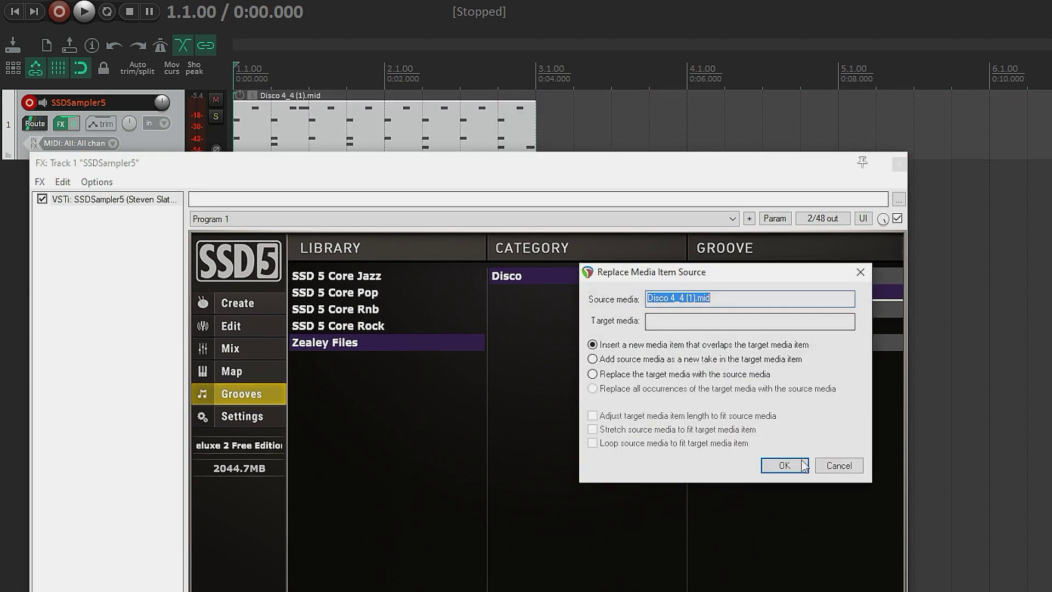
pyautogui.click(797, 465)
pyautogui.moveTo(714, 328); pyautogui.dragTo(546, 126)
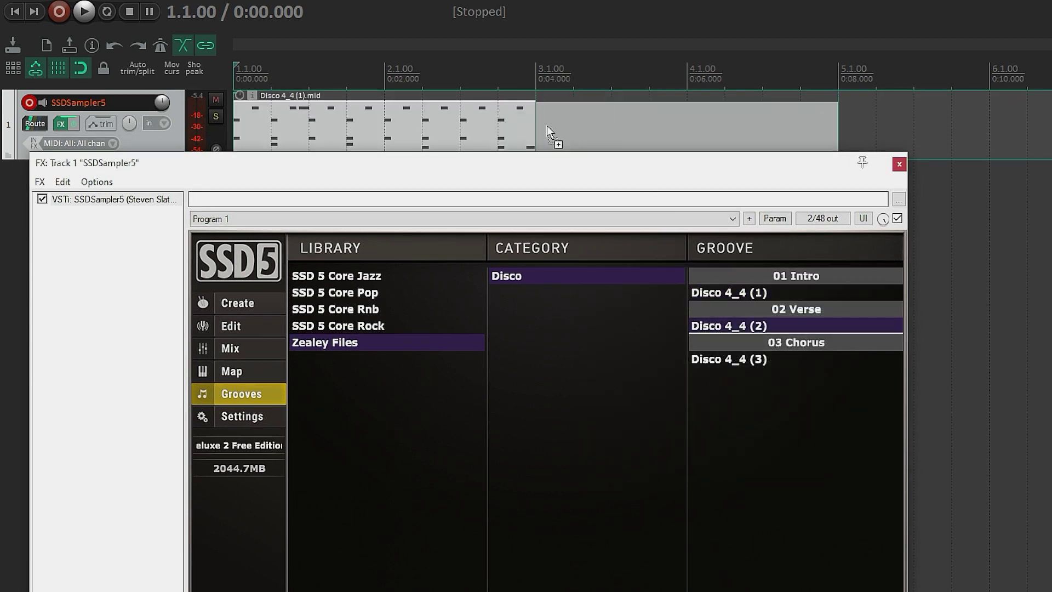
pyautogui.moveTo(733, 360); pyautogui.dragTo(842, 132)
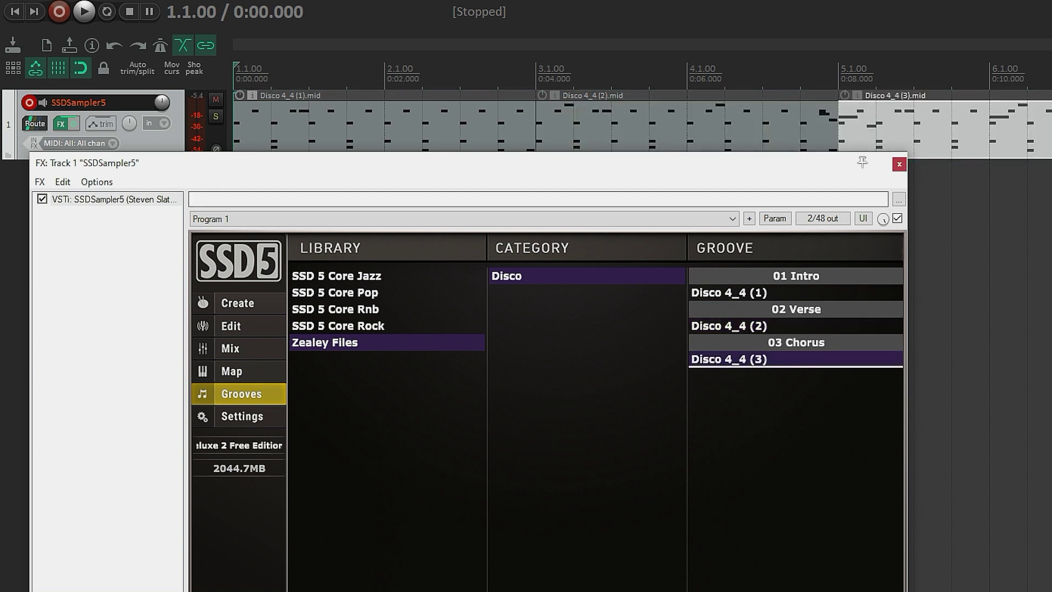
pyautogui.scroll(-2, 843, 133)
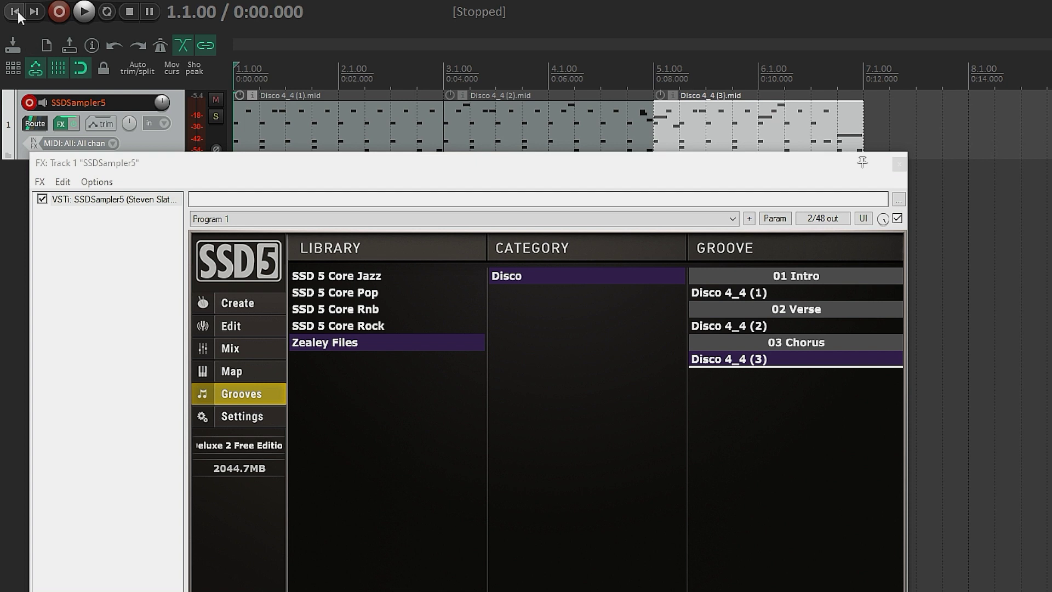
# Step: Start REAPER playback of the Disco grooves and return SSD5 to its kit view
pyautogui.click(83, 12)
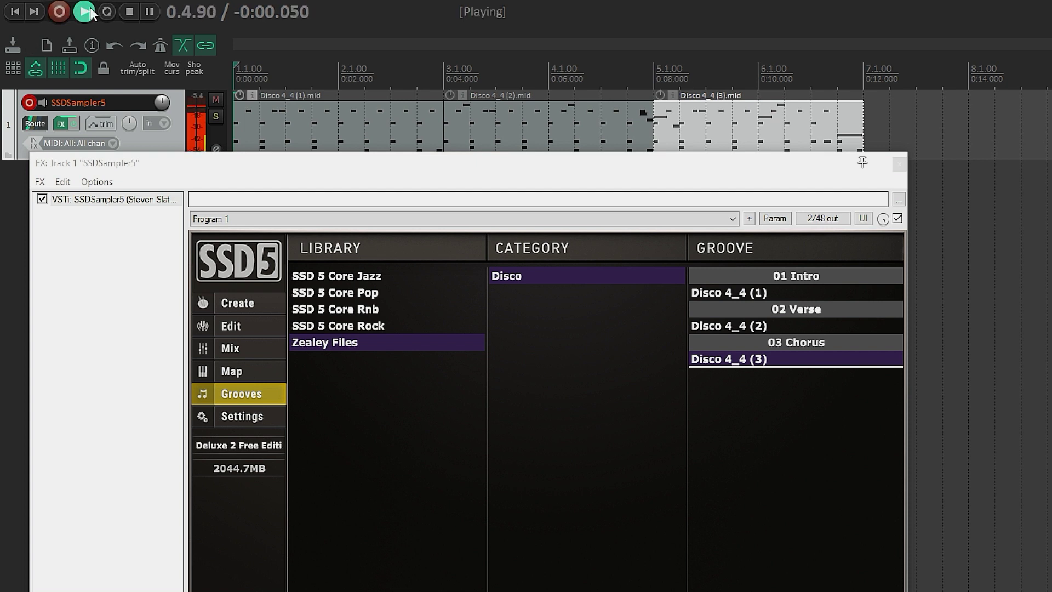
pyautogui.click(237, 302)
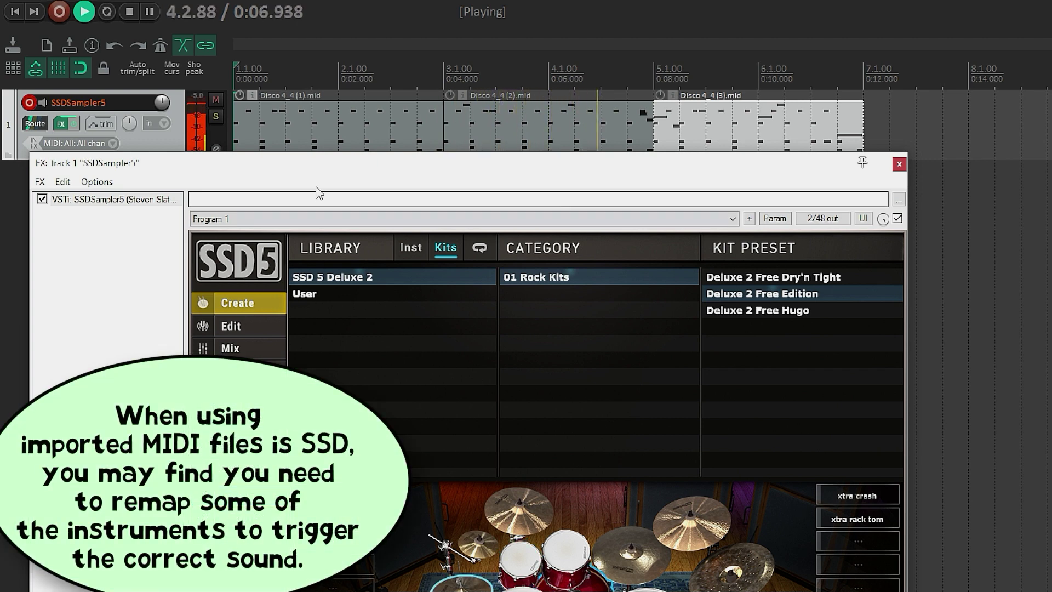
pyautogui.moveTo(309, 172); pyautogui.dragTo(282, 178)
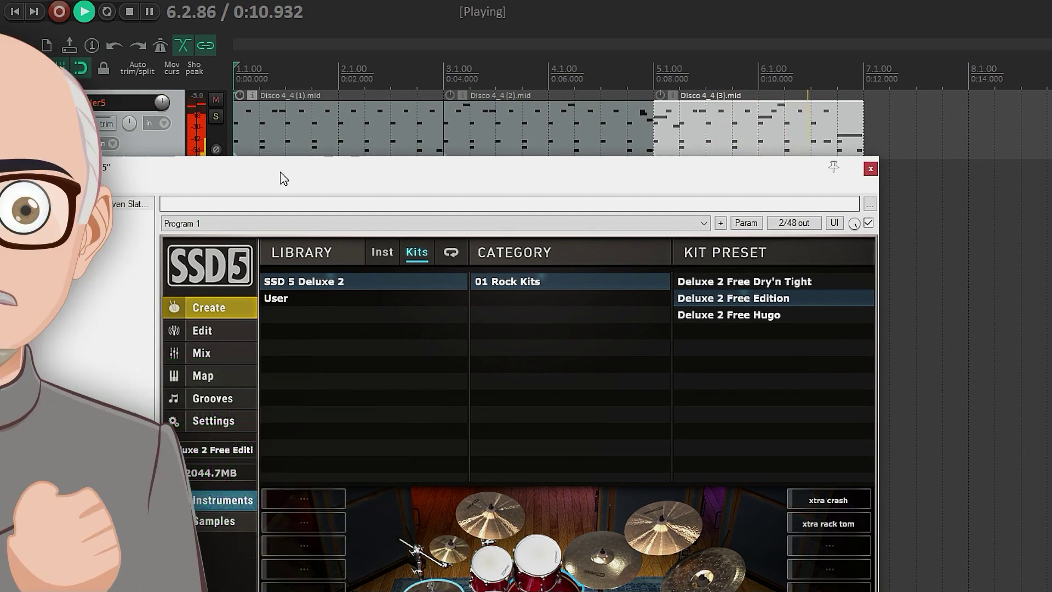
# Step: Stop REAPER playback so the play position returns to 1.1.00
pyautogui.press('space')
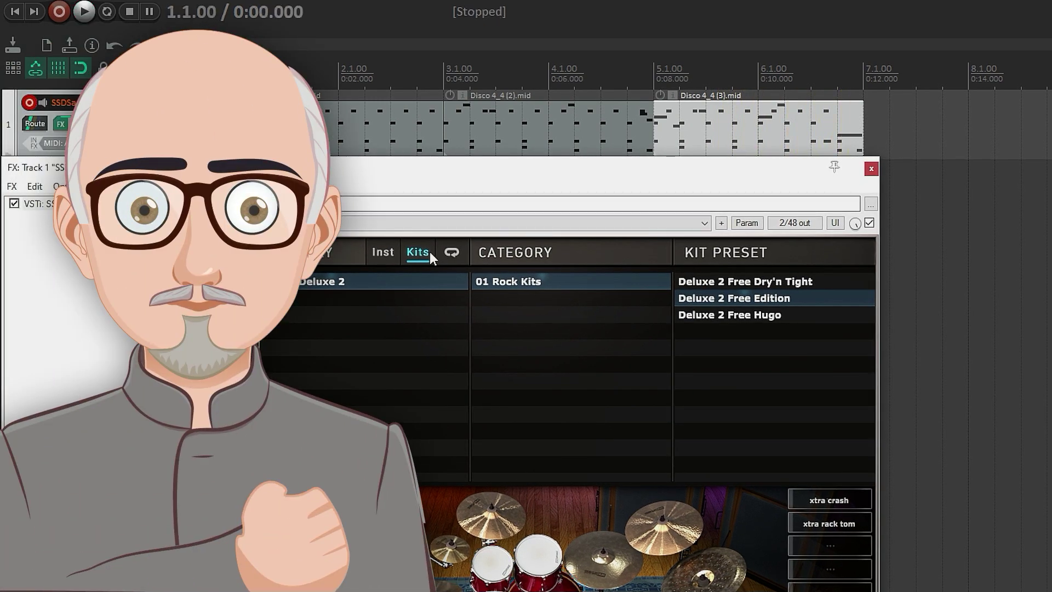